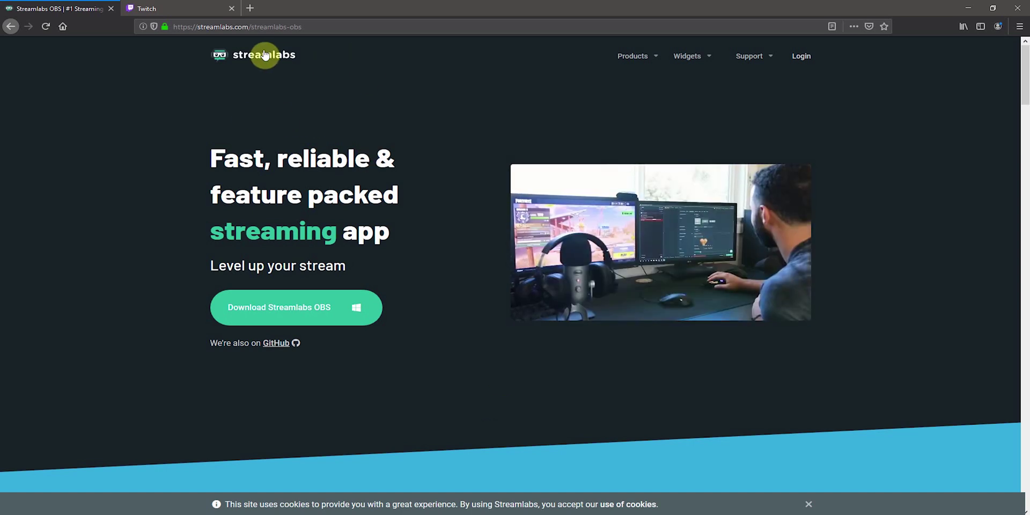
# - Download the Streamlabs OBS installer from the streamlabs-obs page and save the file to disk
pyautogui.moveTo(200, 27); pyautogui.dragTo(305, 27)
pyautogui.click(311, 27)
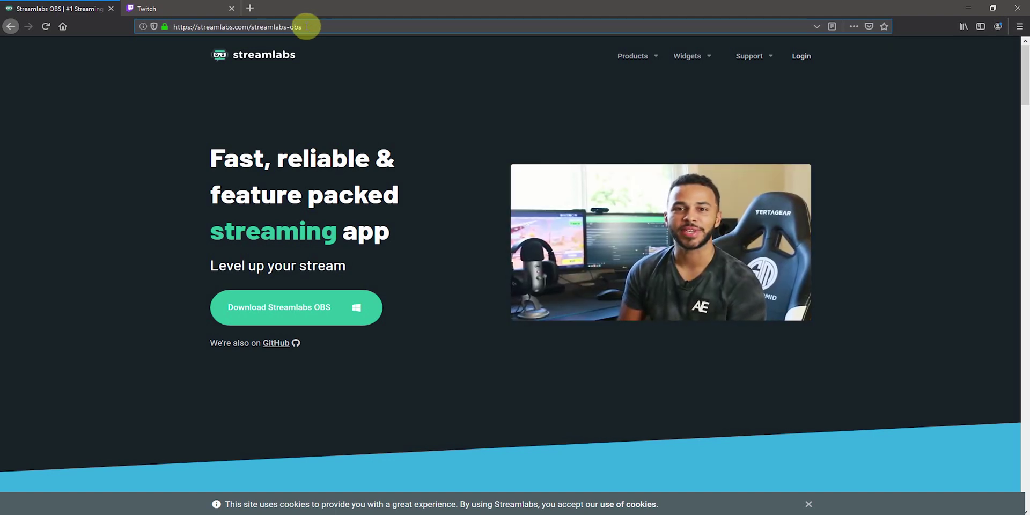
pyautogui.click(159, 70)
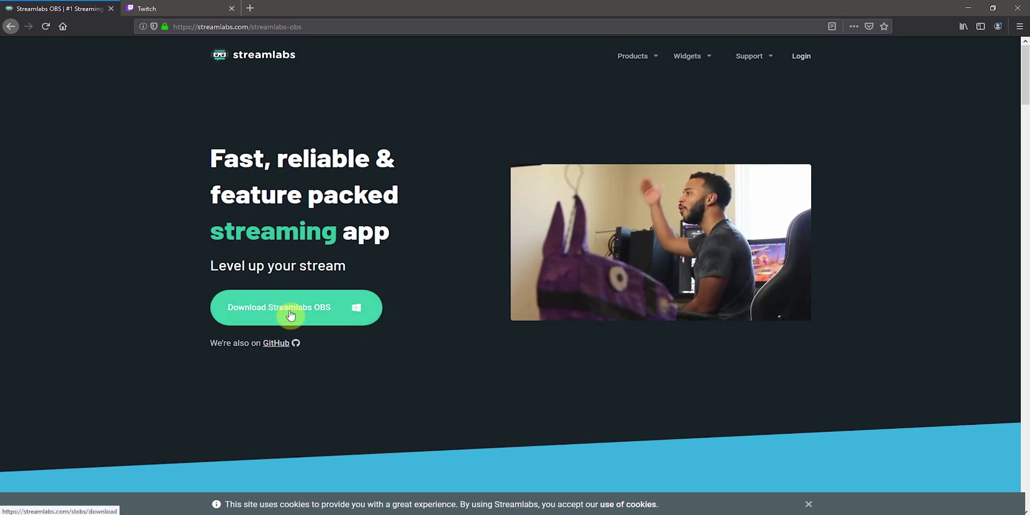
pyautogui.click(314, 318)
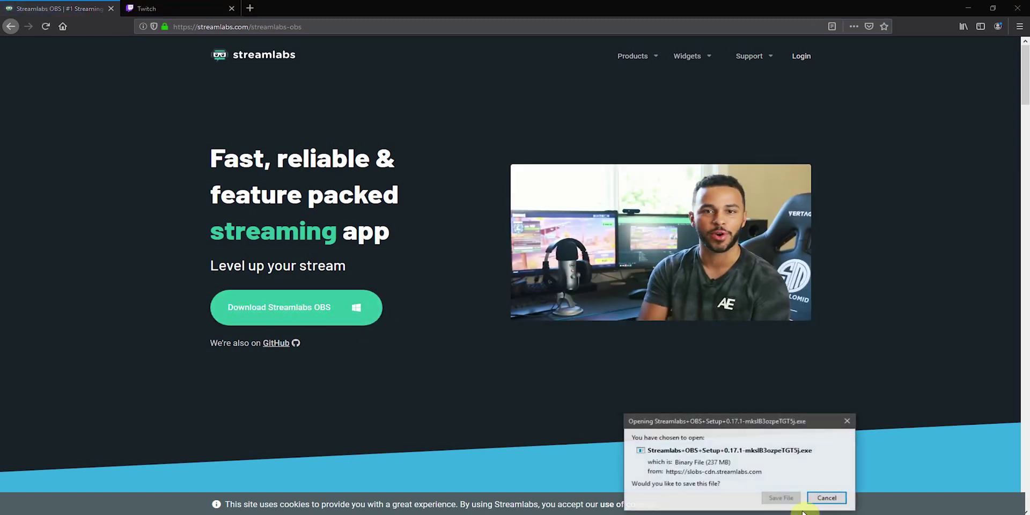
pyautogui.click(780, 497)
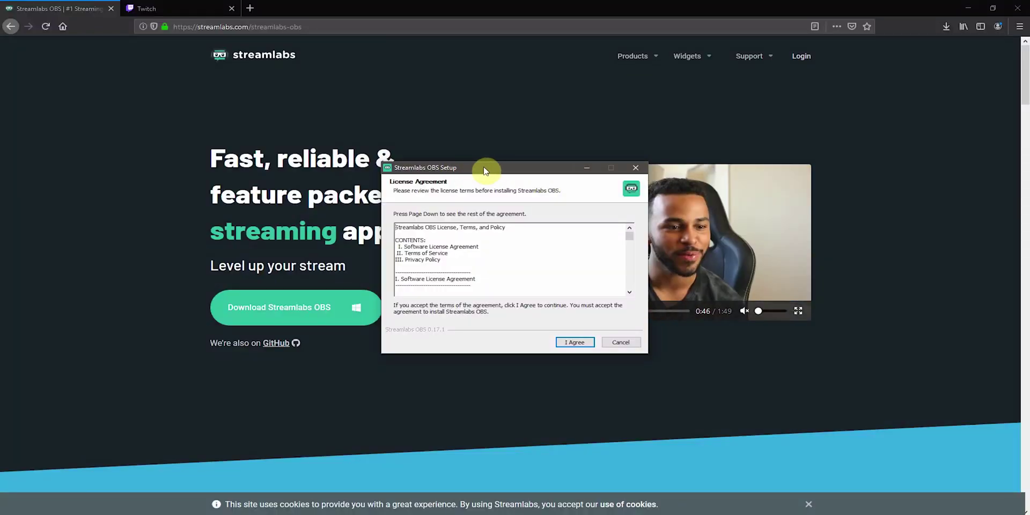
# - Accept the licence, install Streamlabs OBS 0.17.1 into the default folder, and launch it on finish
pyautogui.moveTo(493, 166); pyautogui.dragTo(506, 143)
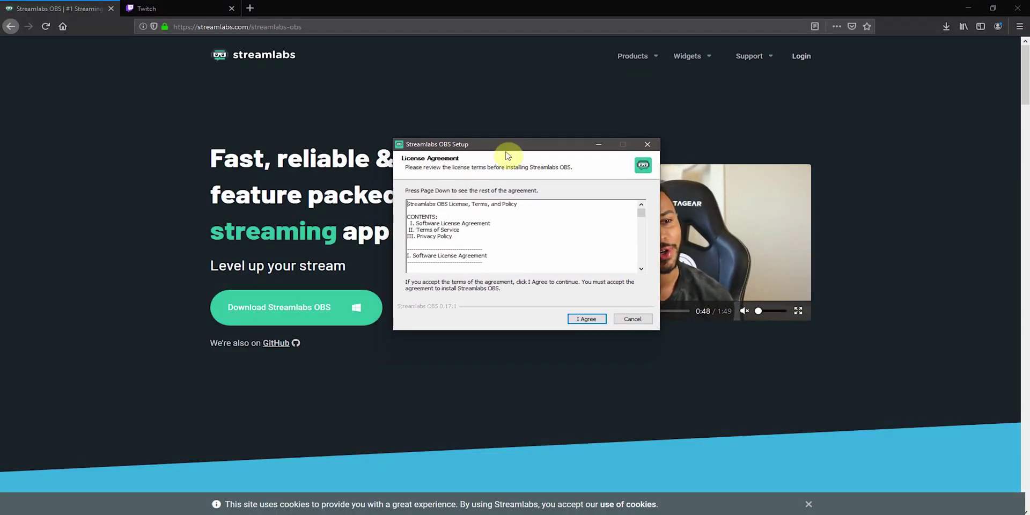
pyautogui.click(585, 319)
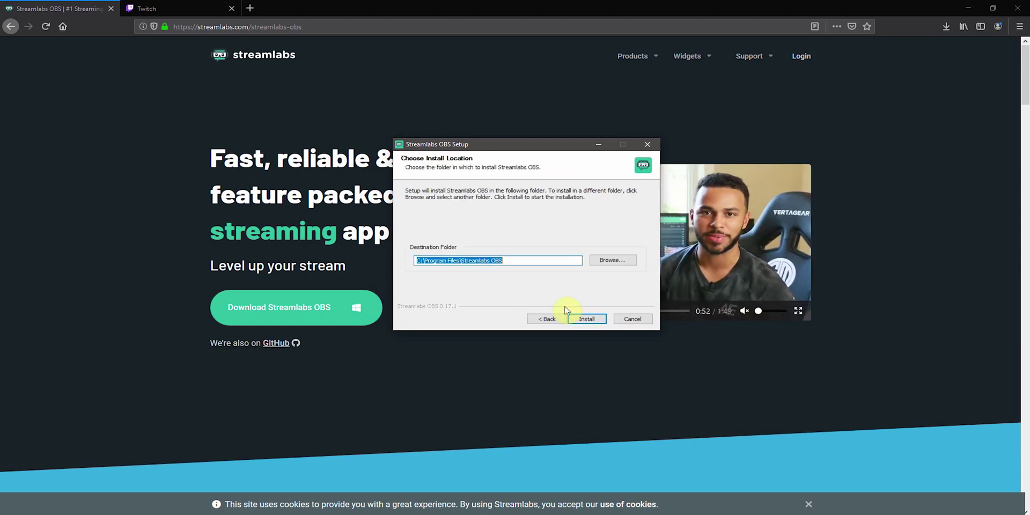
pyautogui.click(584, 319)
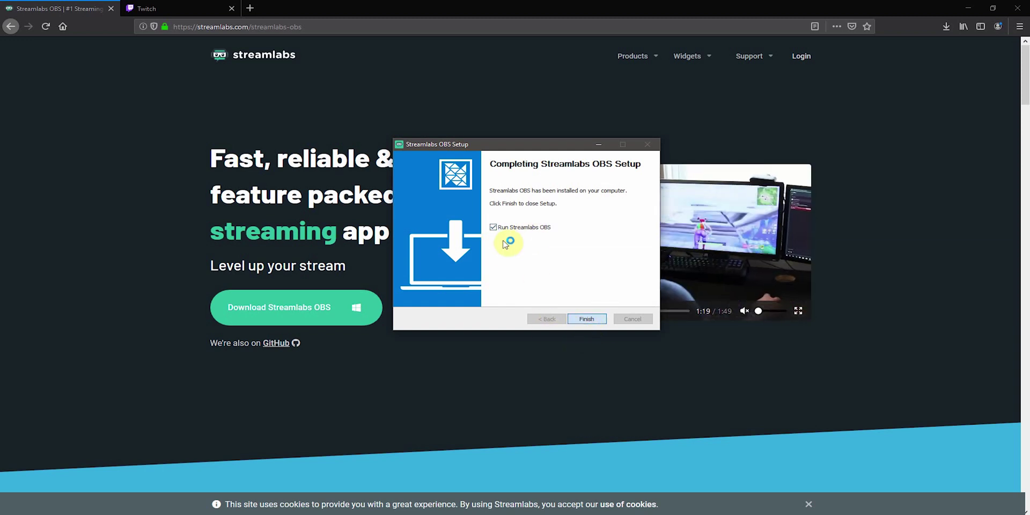
pyautogui.press('Return')
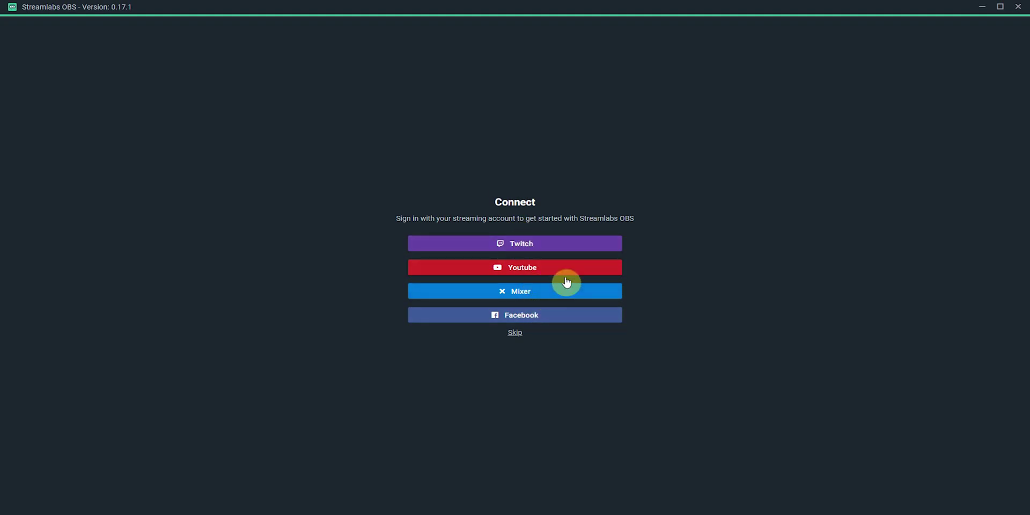
# - Log in with the Twitch username and password, then authorize Streamlabs to use the account
pyautogui.click(520, 242)
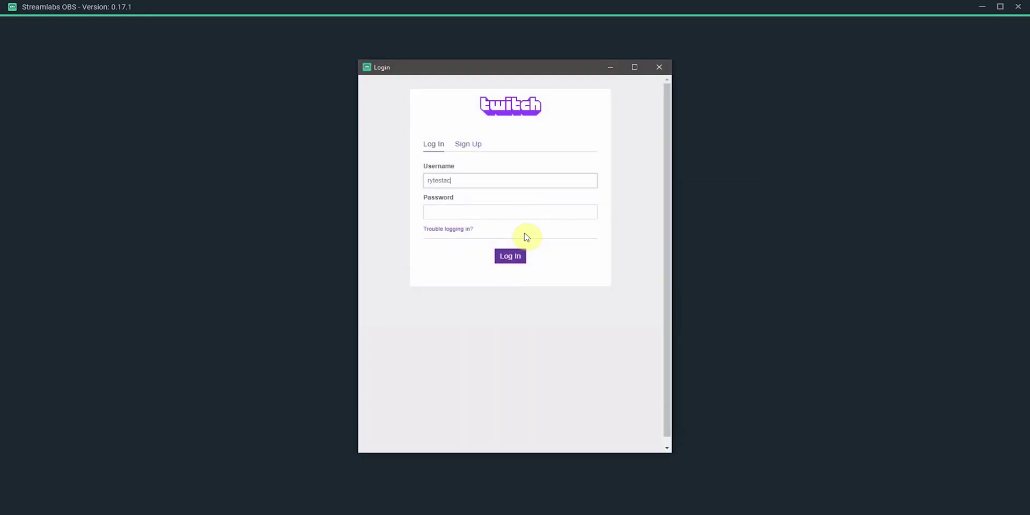
pyautogui.click(500, 213)
pyautogui.press('Return')
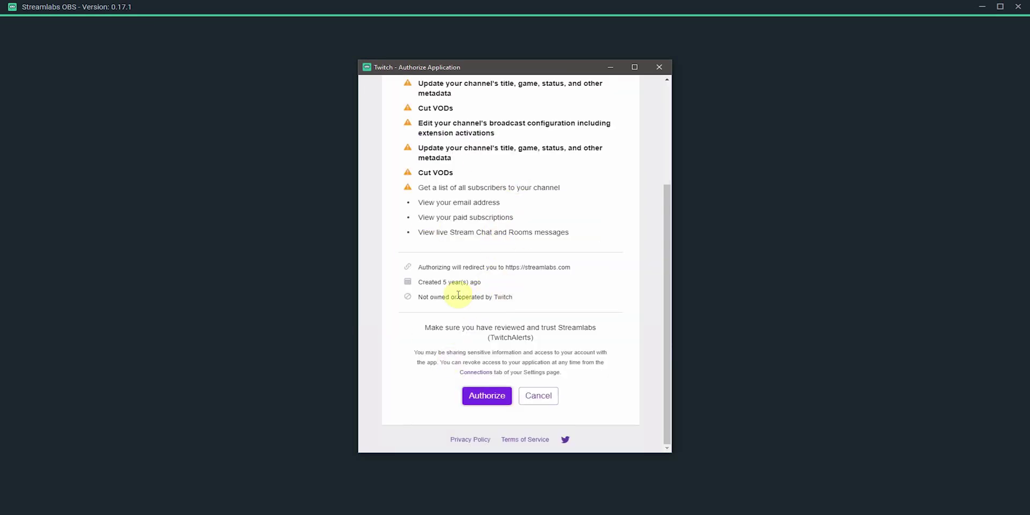
pyautogui.click(483, 398)
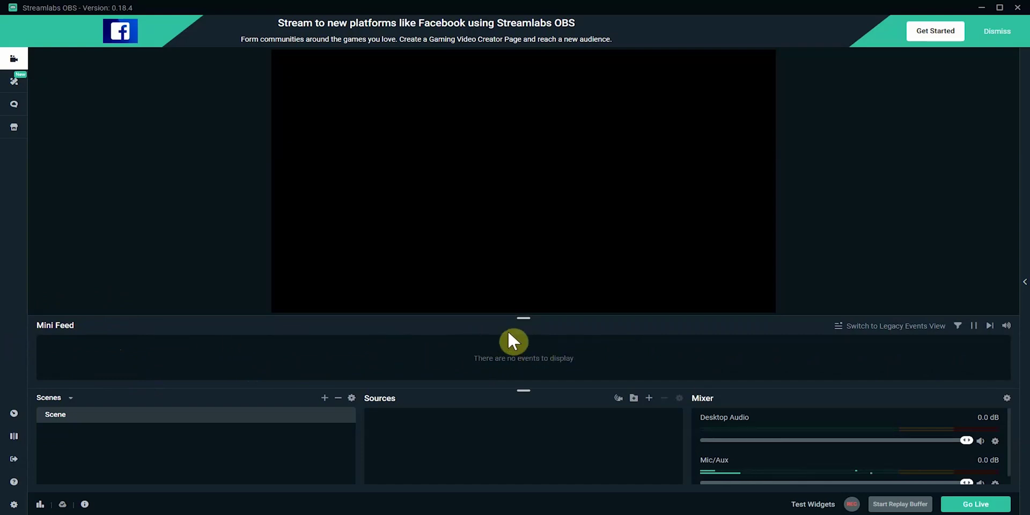
pyautogui.moveTo(523, 319); pyautogui.dragTo(526, 380)
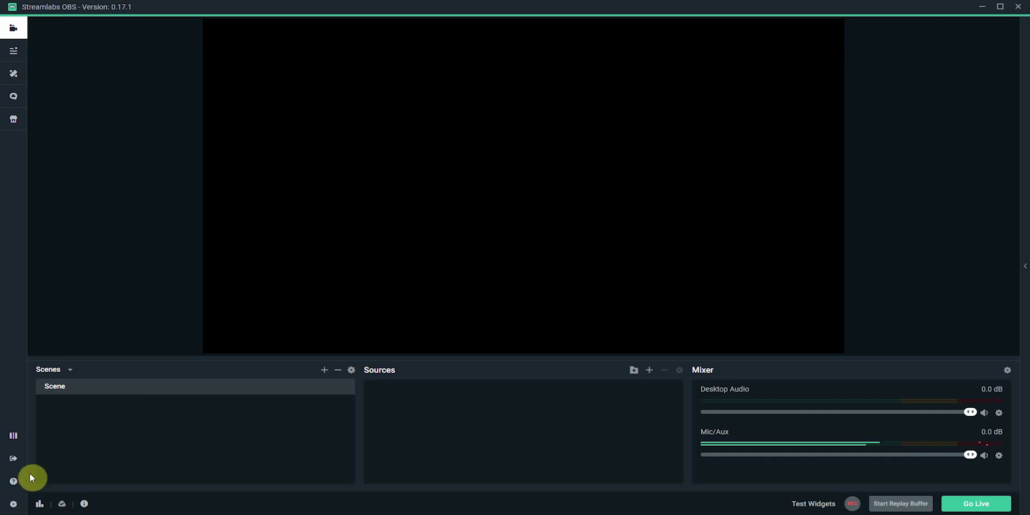
# - From Settings > General, start the Auto Optimizer's bandwidth and hardware tests
pyautogui.click(15, 504)
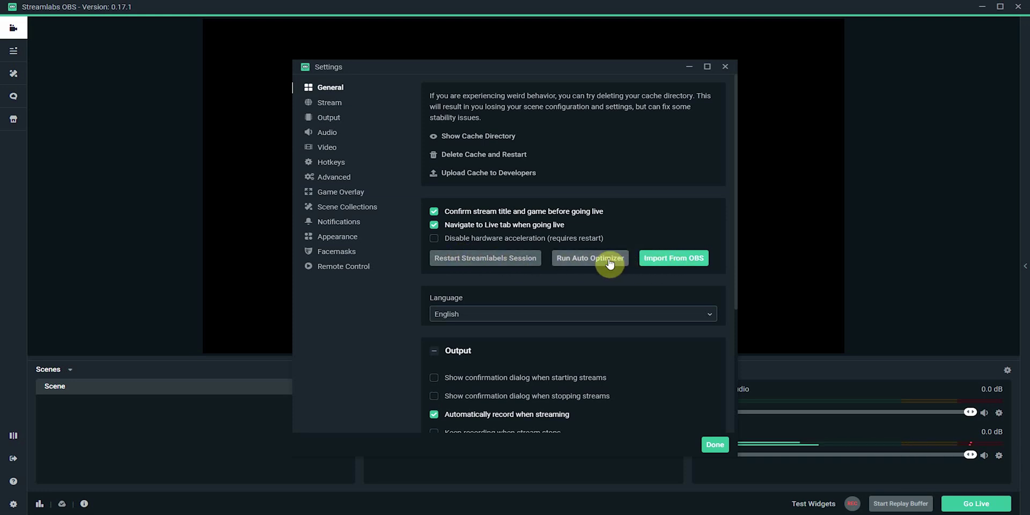
pyautogui.click(572, 260)
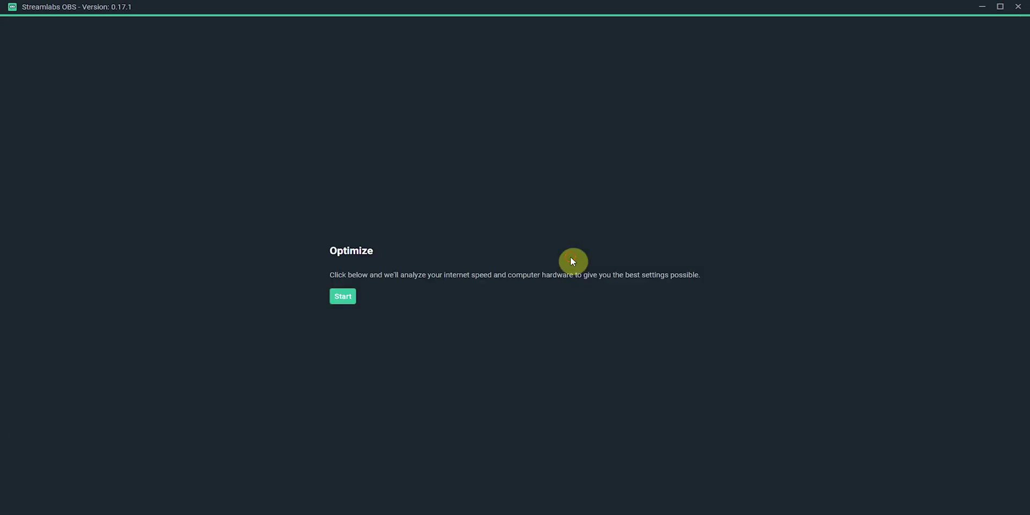
pyautogui.click(342, 300)
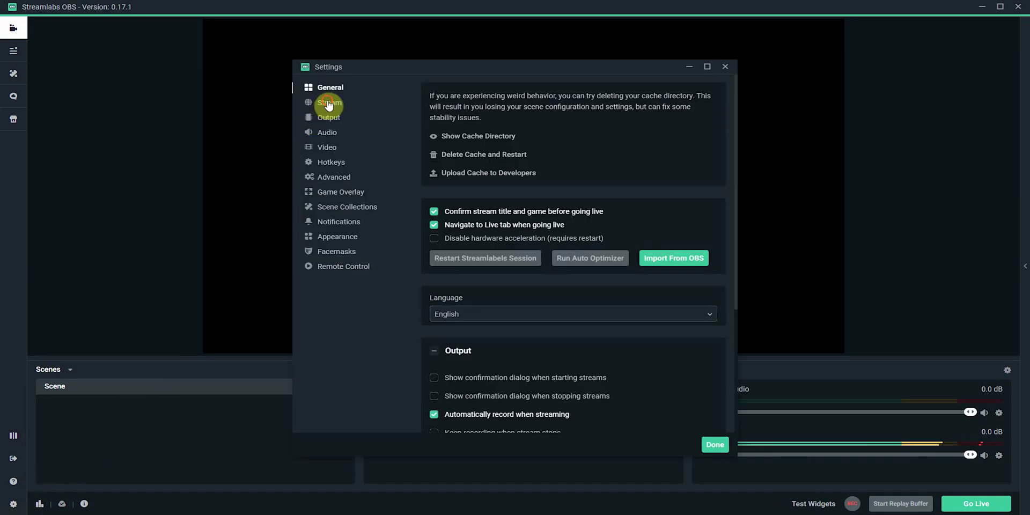
# - On the Stream page choose Twitch with the Auto (Recommended) server and delete the old stream key
pyautogui.click(328, 104)
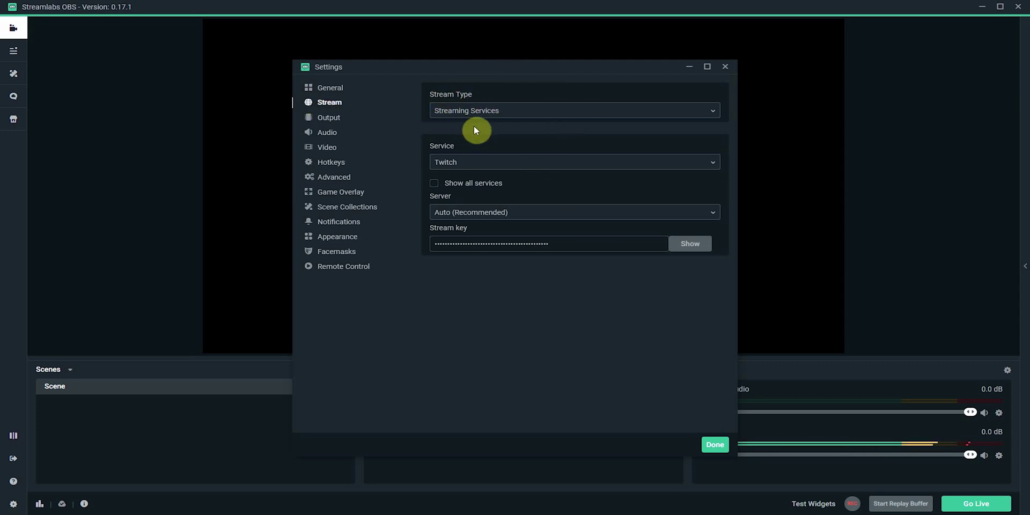
pyautogui.click(460, 166)
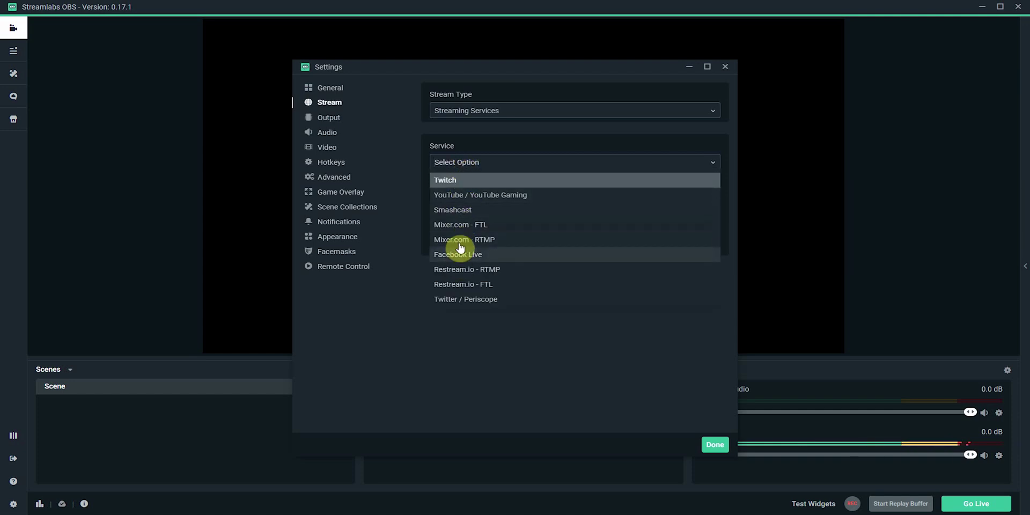
pyautogui.click(455, 179)
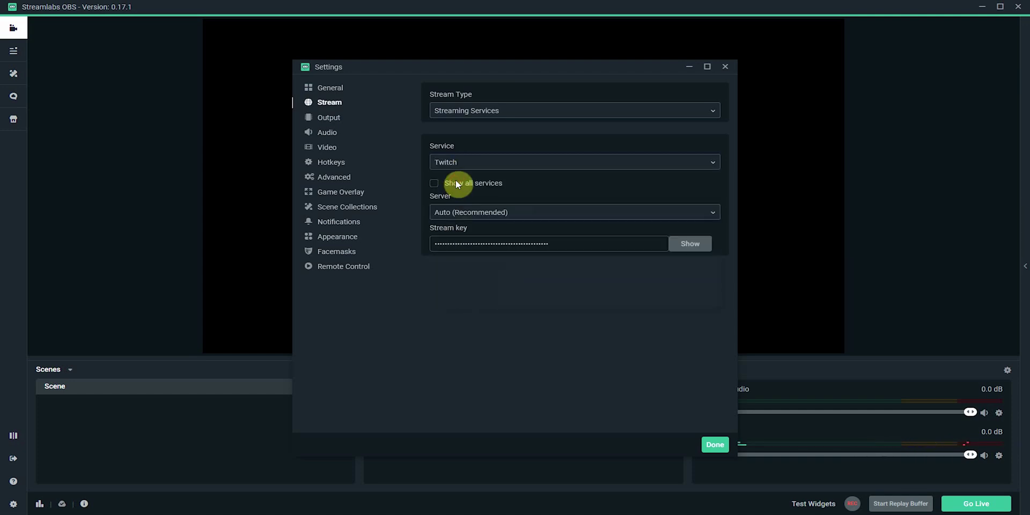
pyautogui.click(451, 216)
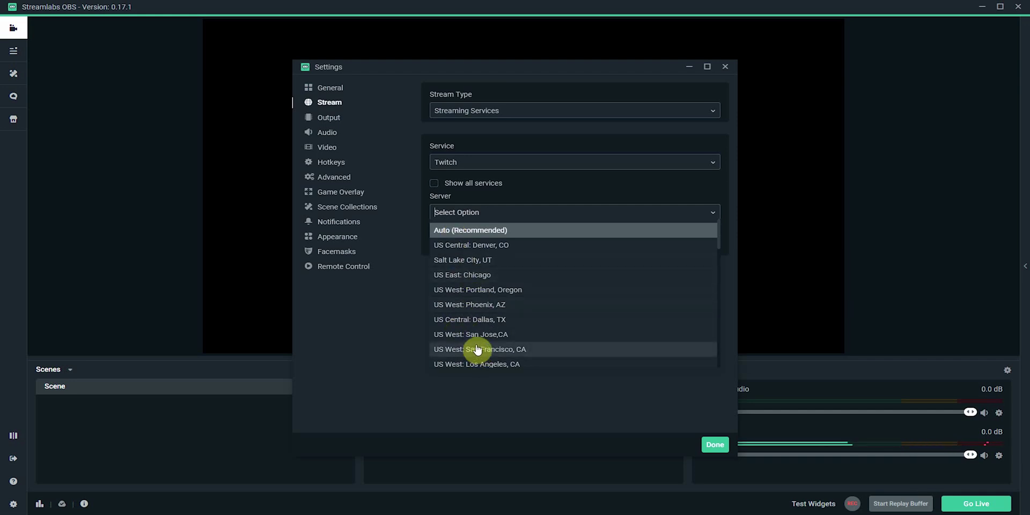
pyautogui.click(459, 232)
pyautogui.moveTo(557, 244); pyautogui.dragTo(404, 247)
pyautogui.press('BackSpace')
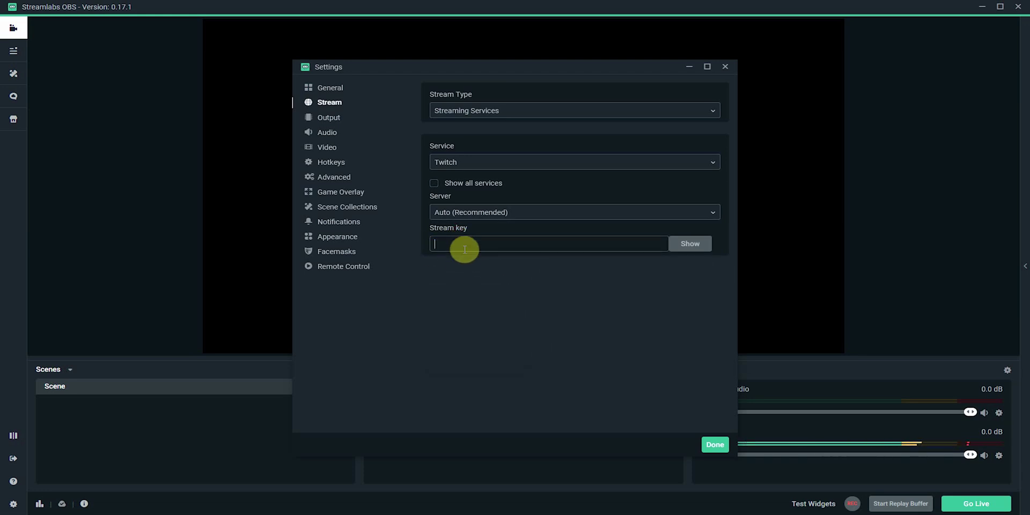
# - In Firefox's Twitch account Settings > Channel and Videos, copy the primary stream key
pyautogui.moveTo(277, 514)
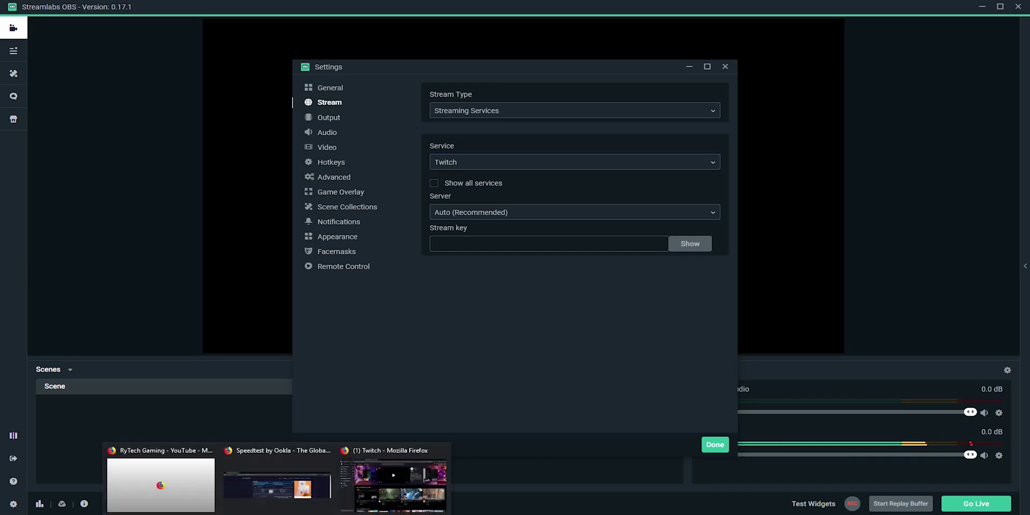
pyautogui.click(369, 484)
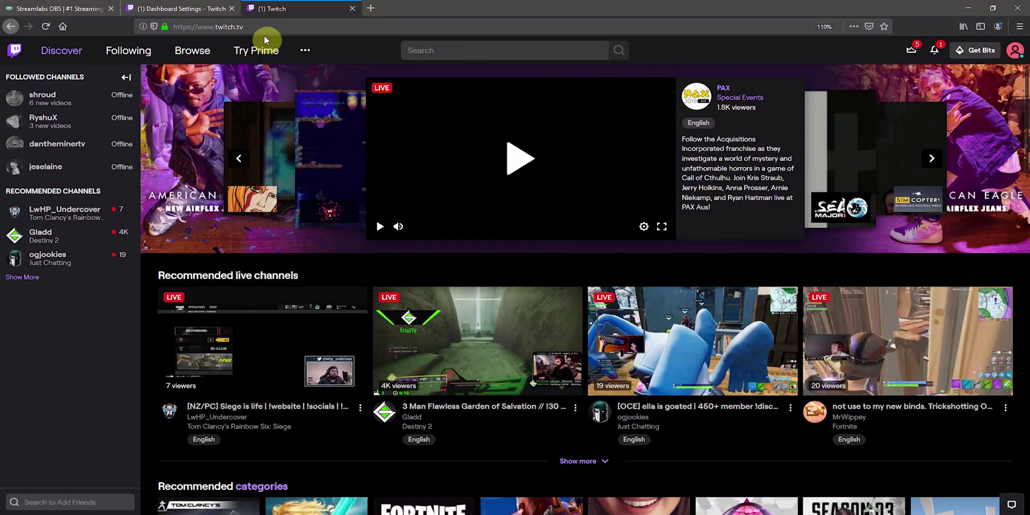
pyautogui.click(1012, 55)
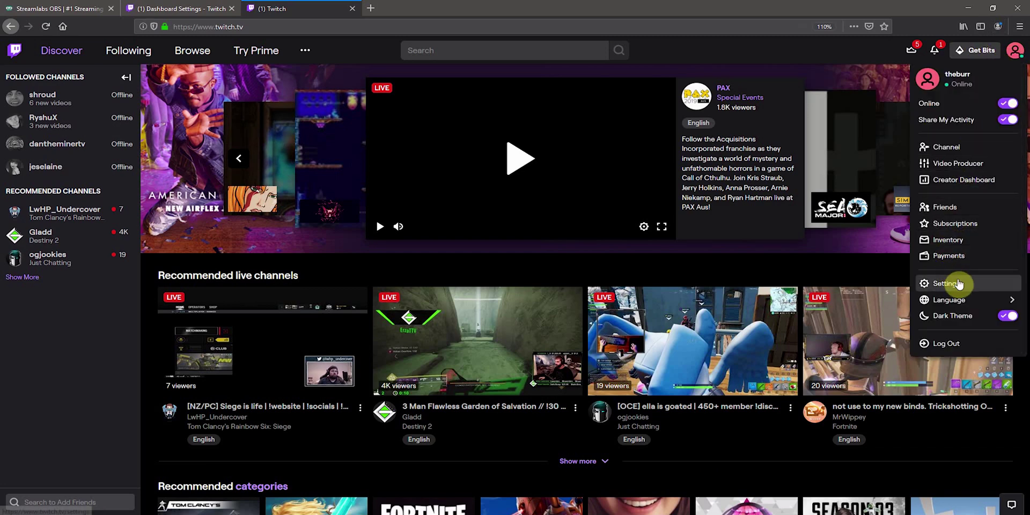
pyautogui.click(980, 287)
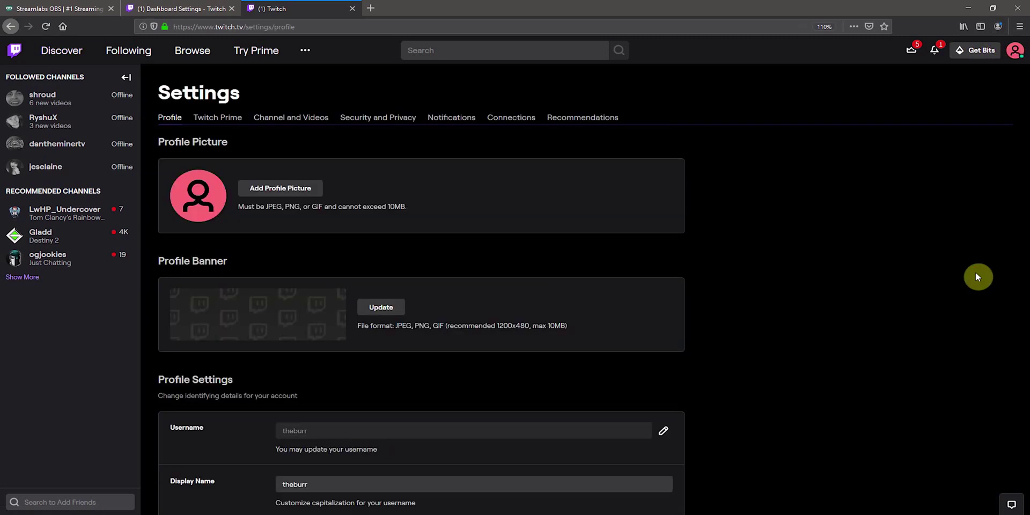
pyautogui.click(280, 127)
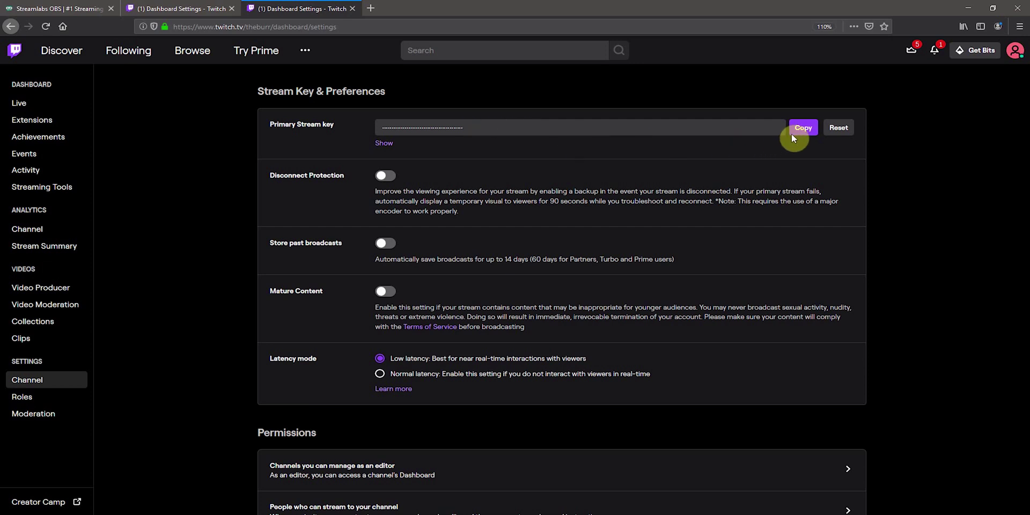
pyautogui.click(806, 136)
# - Paste the copied Twitch stream key into the Stream settings' key field with Ctrl+V
pyautogui.click(389, 502)
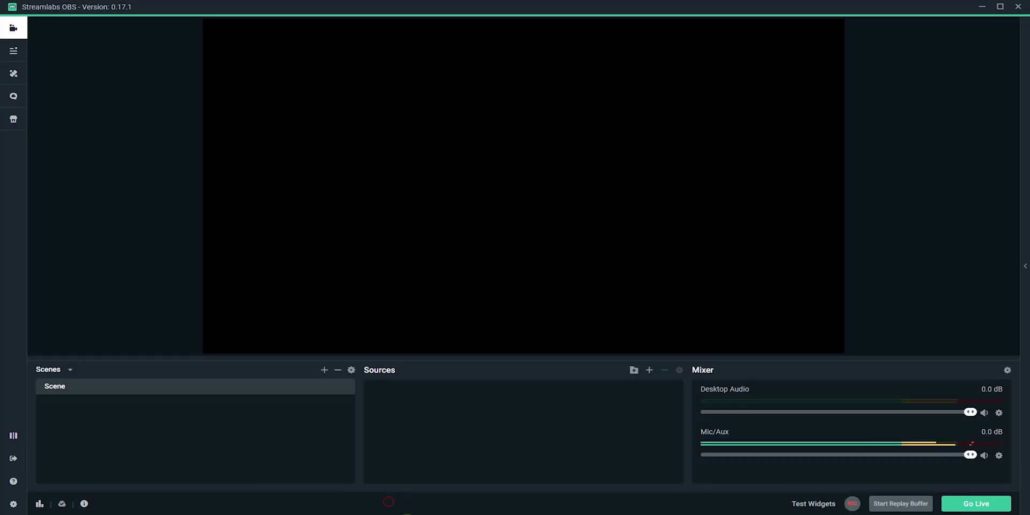
pyautogui.moveTo(388, 504)
pyautogui.click(448, 485)
pyautogui.click(515, 245)
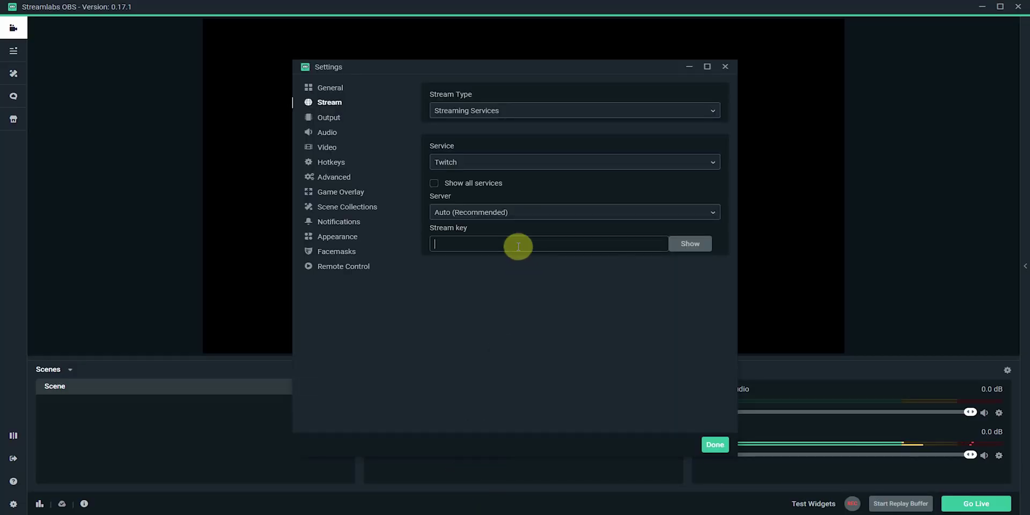
pyautogui.hotkey('ctrl', 'v')
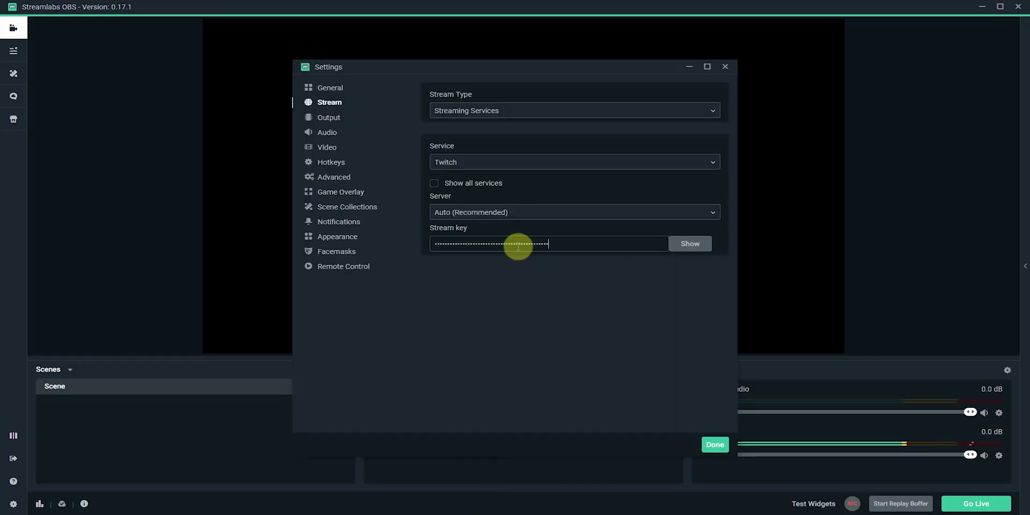
pyautogui.click(334, 122)
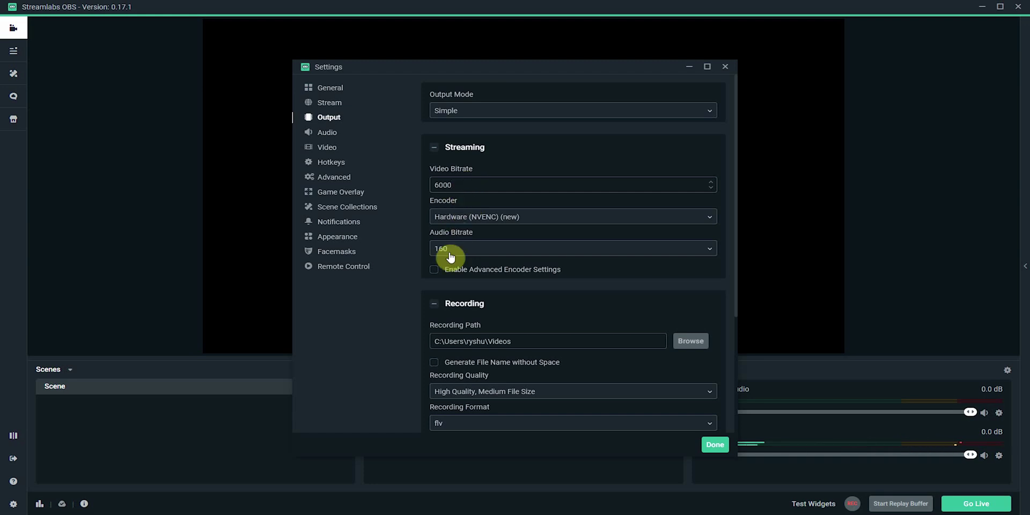
# - Review the Speedtest result, highlighting the 79.03 Mbps download and 70.19 Mbps upload speeds
pyautogui.moveTo(279, 513)
pyautogui.click(277, 484)
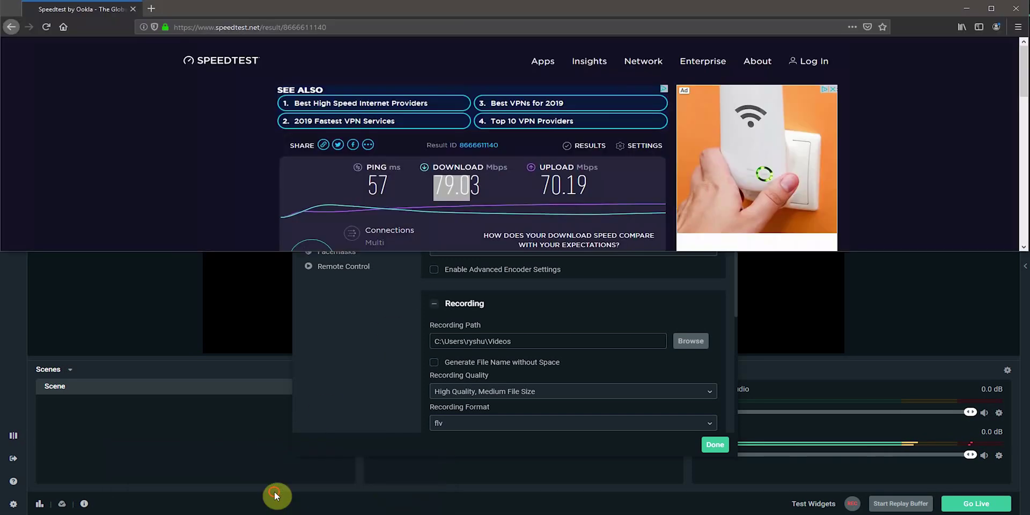
pyautogui.moveTo(194, 27); pyautogui.dragTo(345, 27)
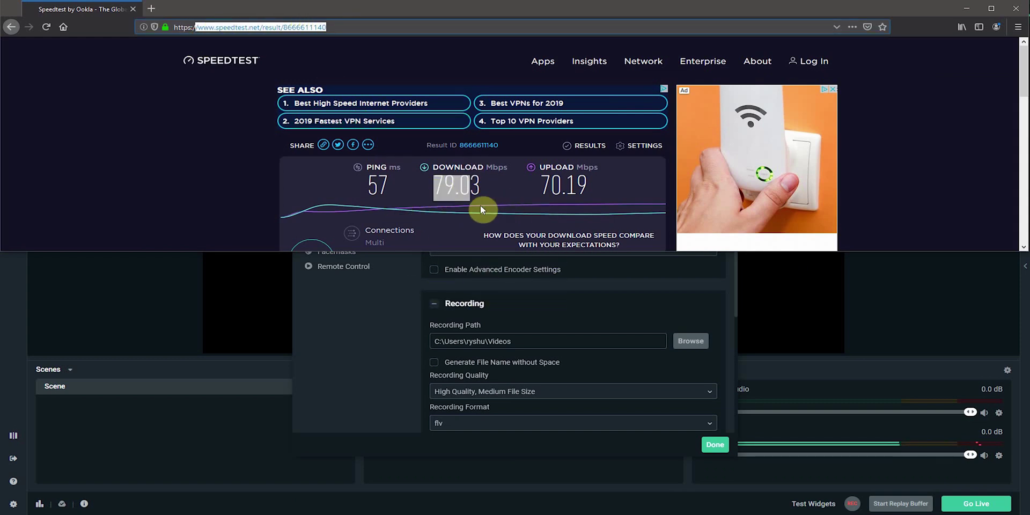
pyautogui.click(447, 187)
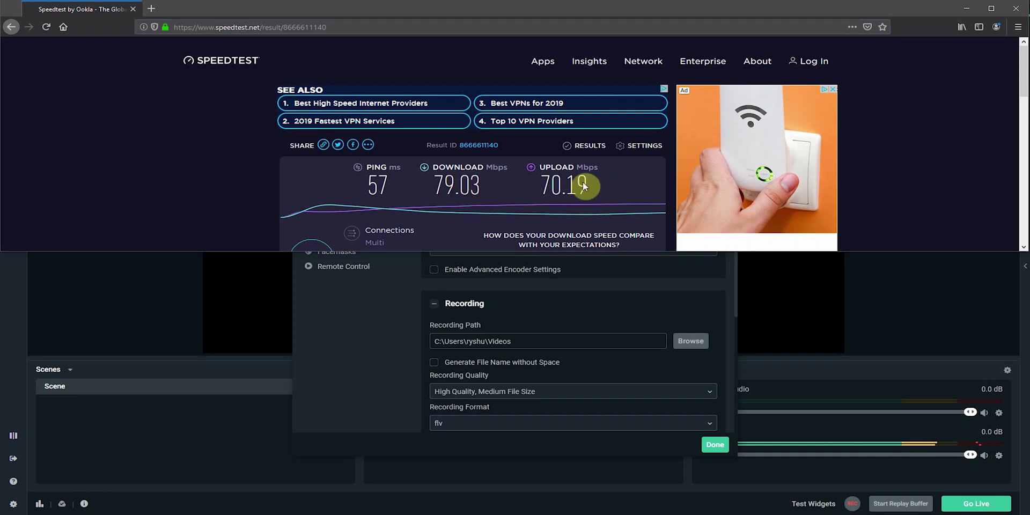
pyautogui.click(433, 188)
pyautogui.moveTo(433, 189); pyautogui.dragTo(470, 190)
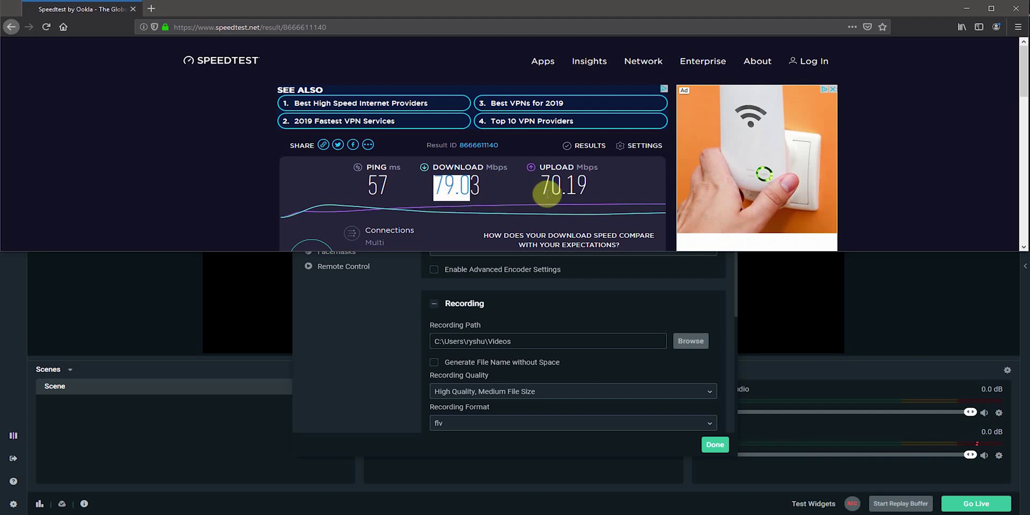
pyautogui.moveTo(540, 189); pyautogui.dragTo(568, 195)
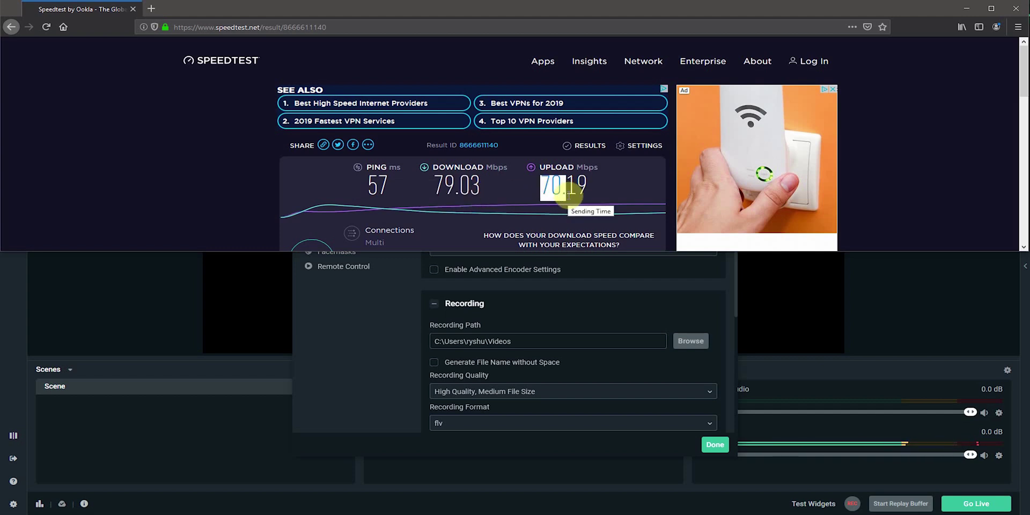
pyautogui.click(372, 336)
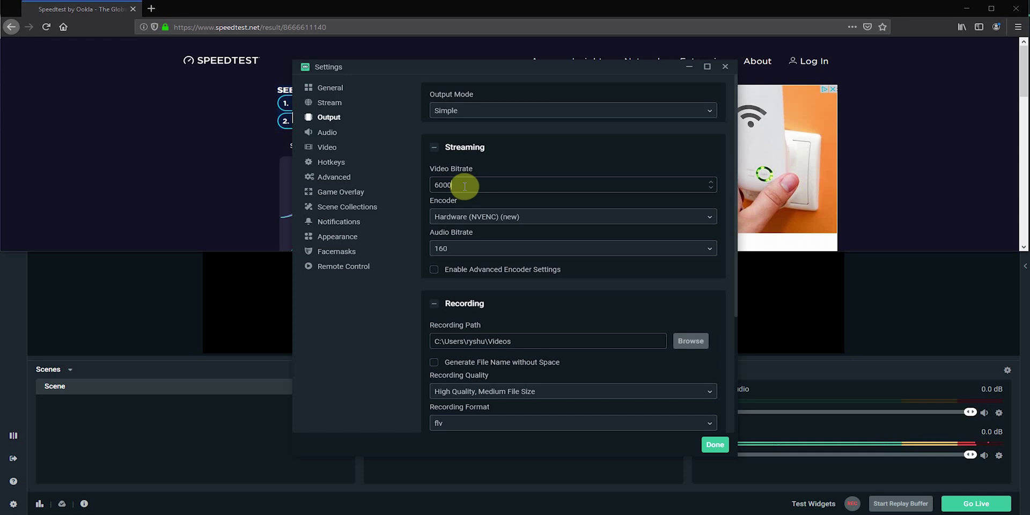
# - Replace the 6000 video bitrate with 3500 and keep the Hardware (NVENC) (new) encoder
pyautogui.moveTo(460, 185); pyautogui.dragTo(435, 185)
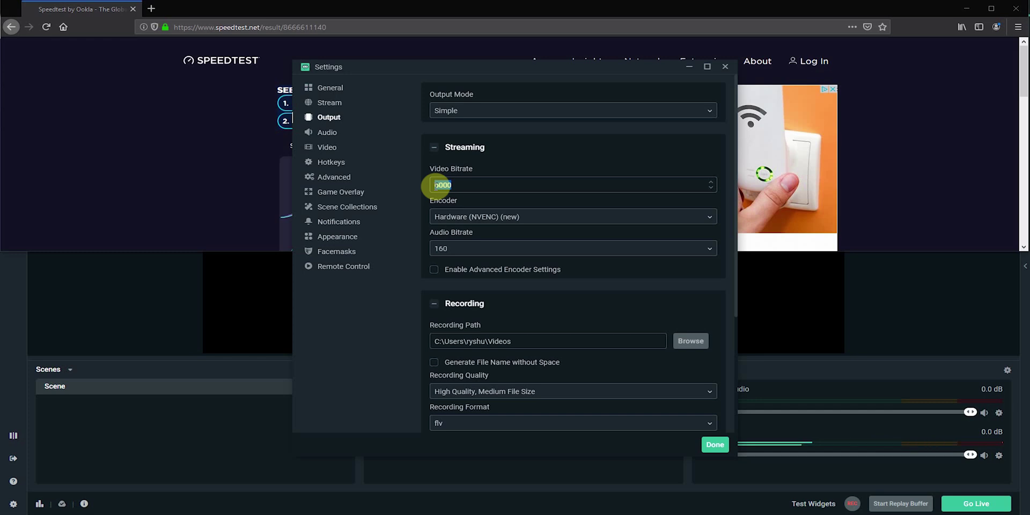
pyautogui.write('3500')
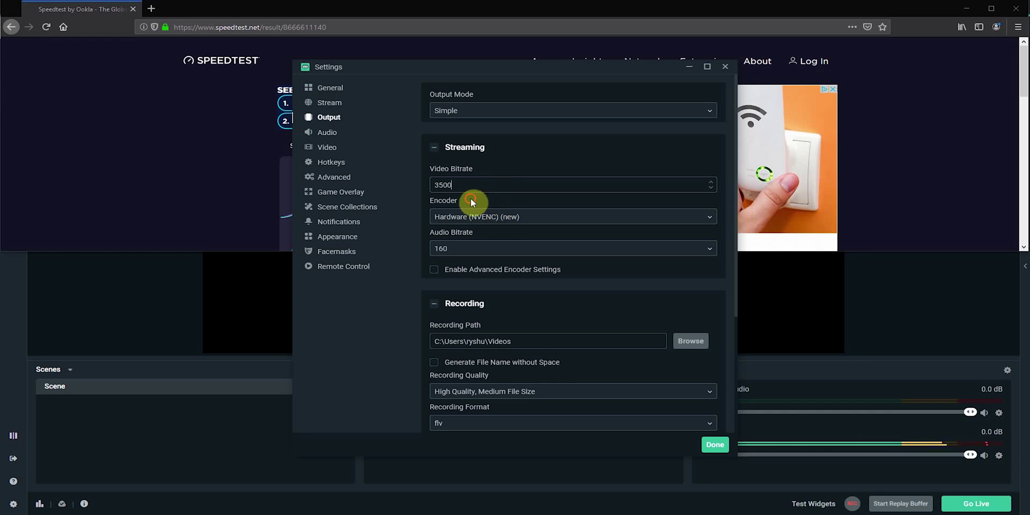
pyautogui.click(457, 222)
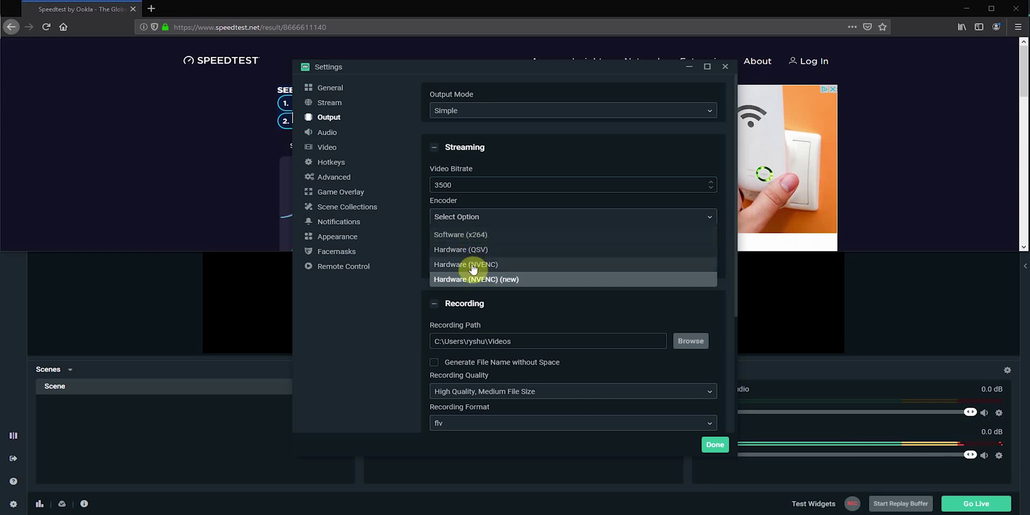
pyautogui.click(482, 281)
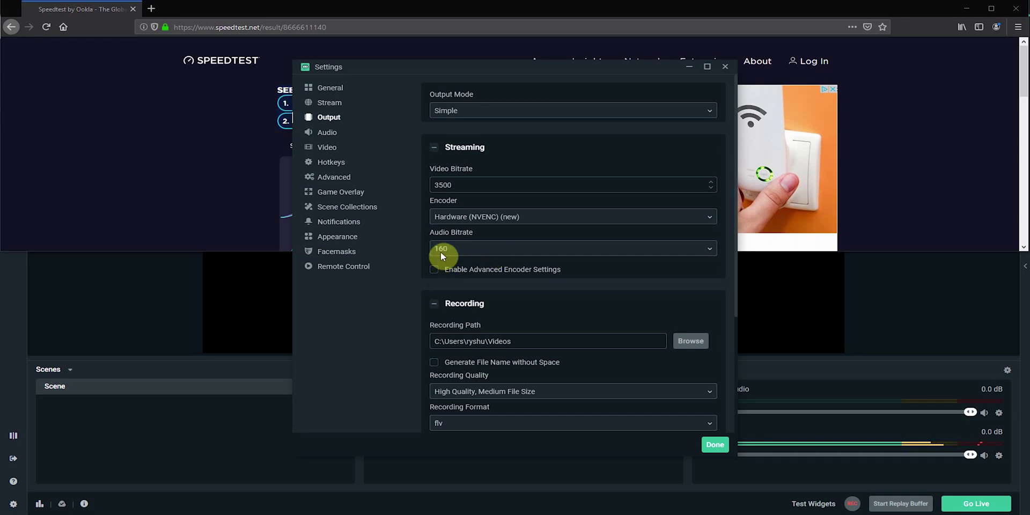
pyautogui.scroll(-3, 525, 247)
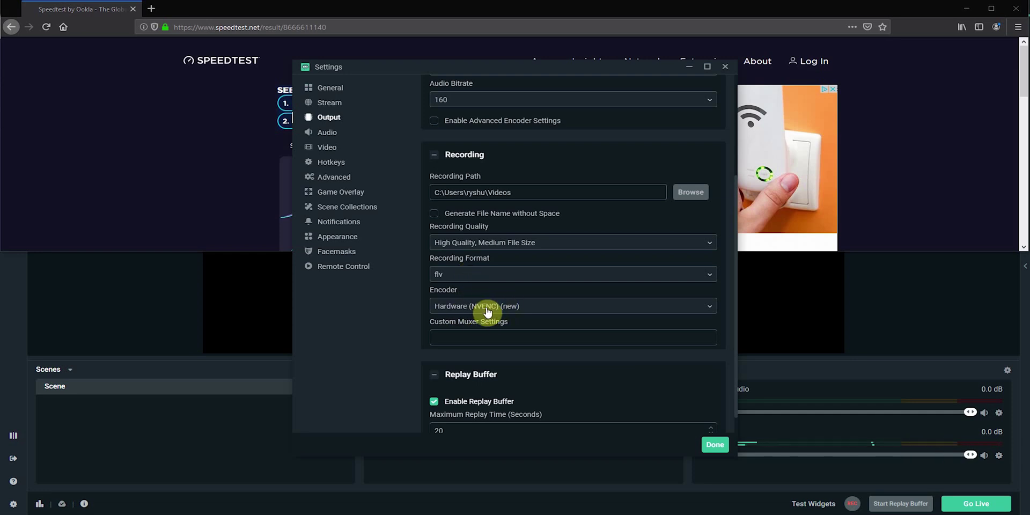
# - In Video settings, keep the 1920x1080 base resolution and set output resolution to 1280x720
pyautogui.click(328, 135)
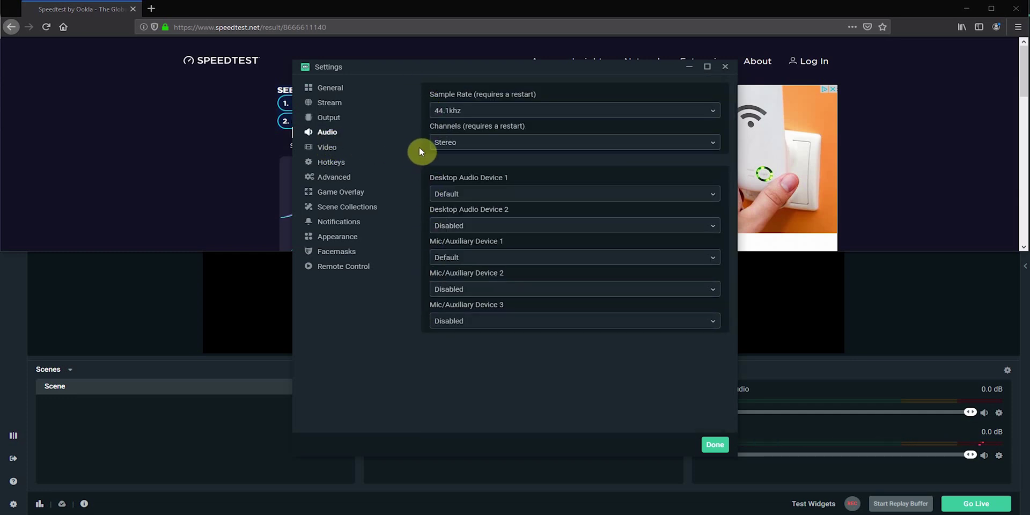
pyautogui.click(331, 151)
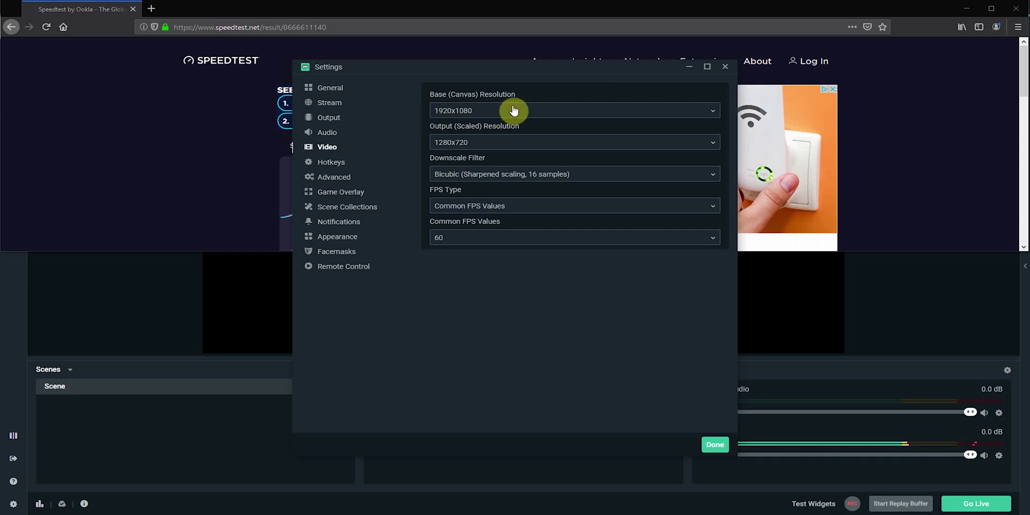
pyautogui.click(232, 366)
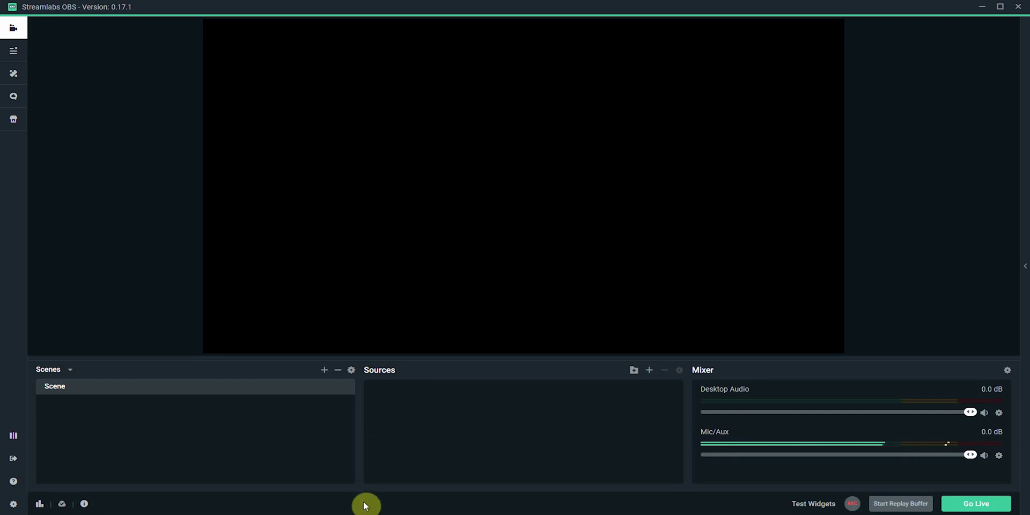
pyautogui.moveTo(365, 509)
pyautogui.click(444, 491)
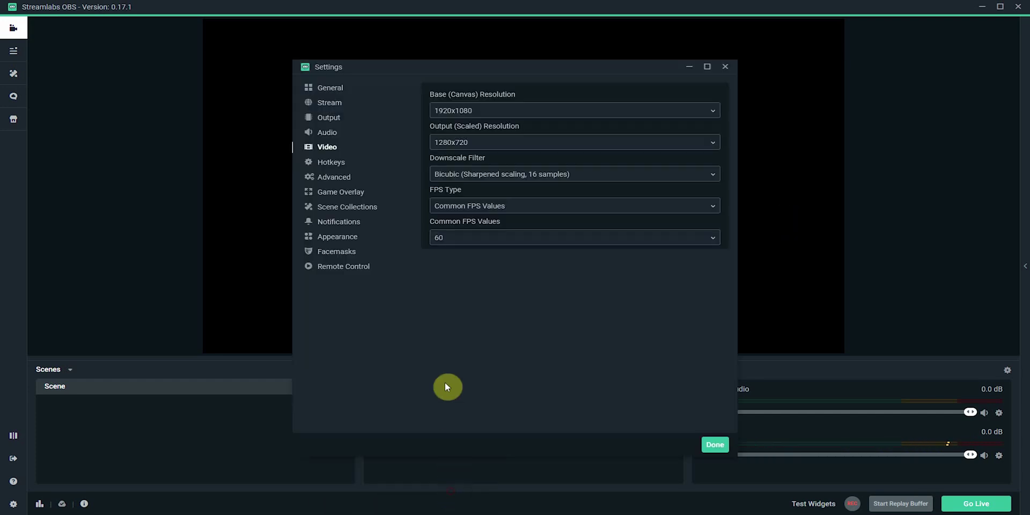
pyautogui.click(480, 113)
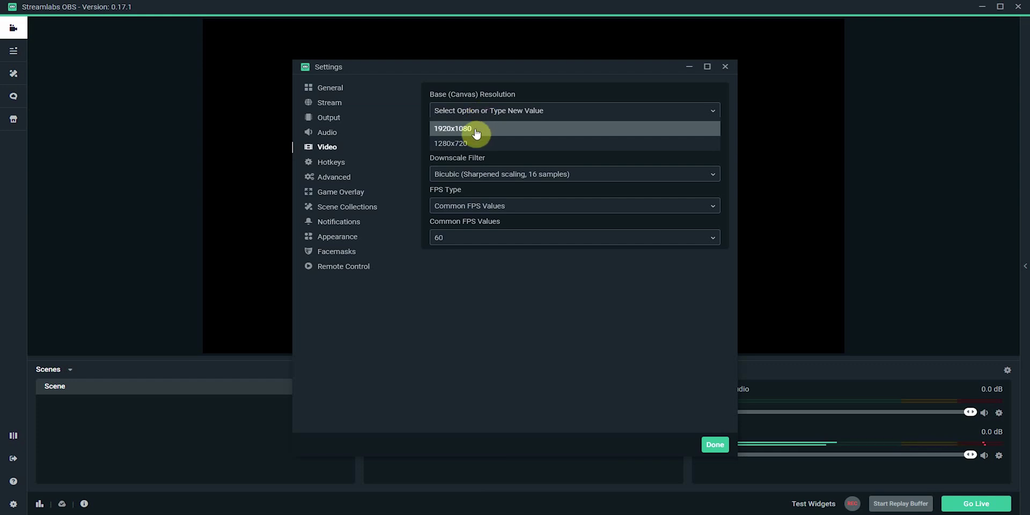
pyautogui.click(459, 129)
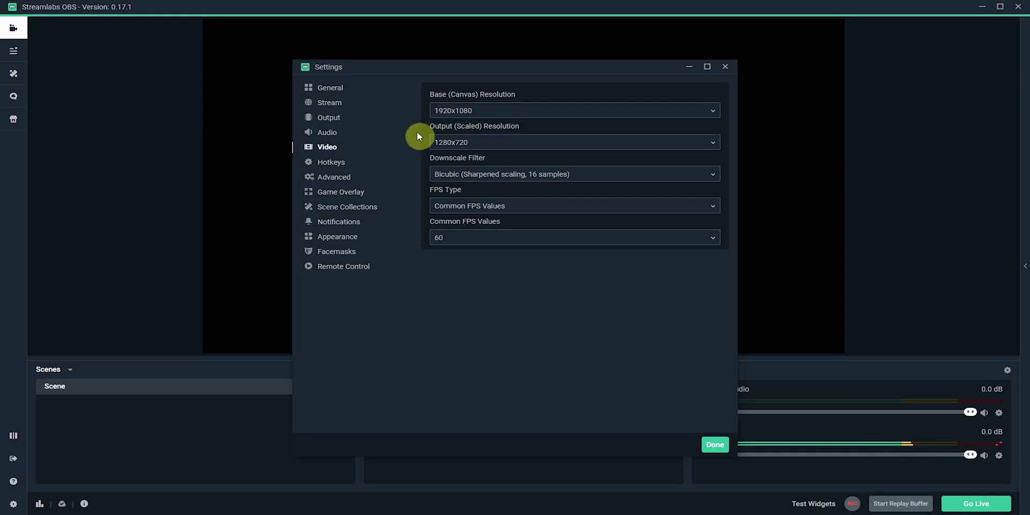
pyautogui.click(485, 146)
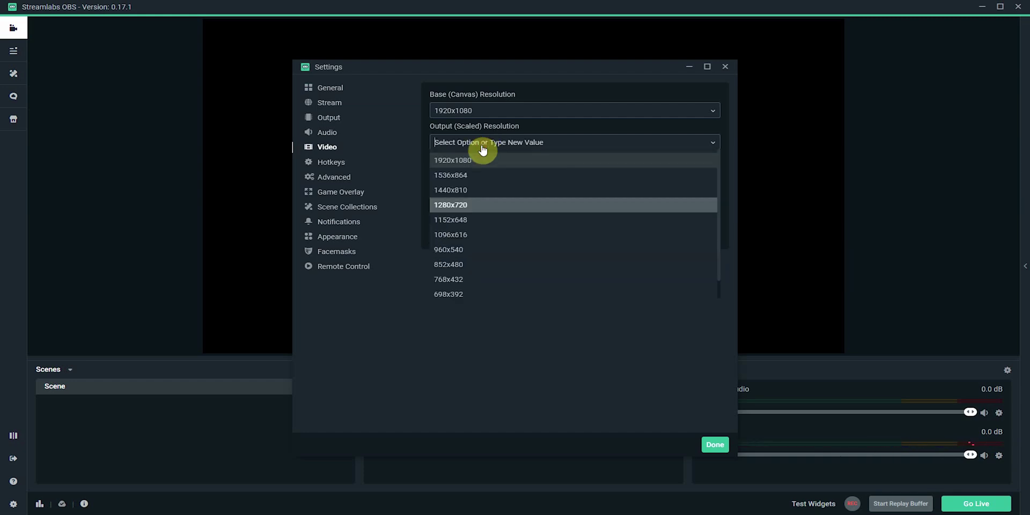
pyautogui.click(465, 207)
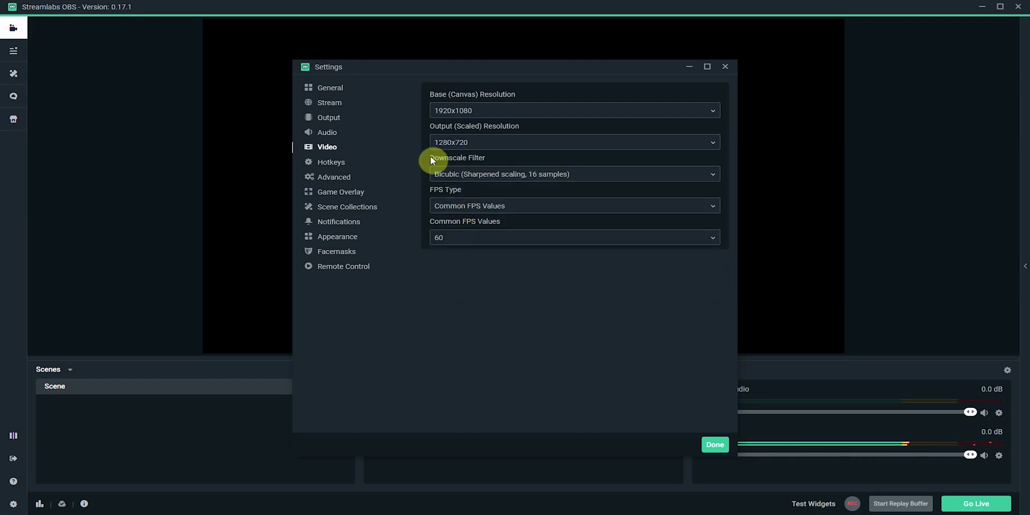
pyautogui.click(474, 148)
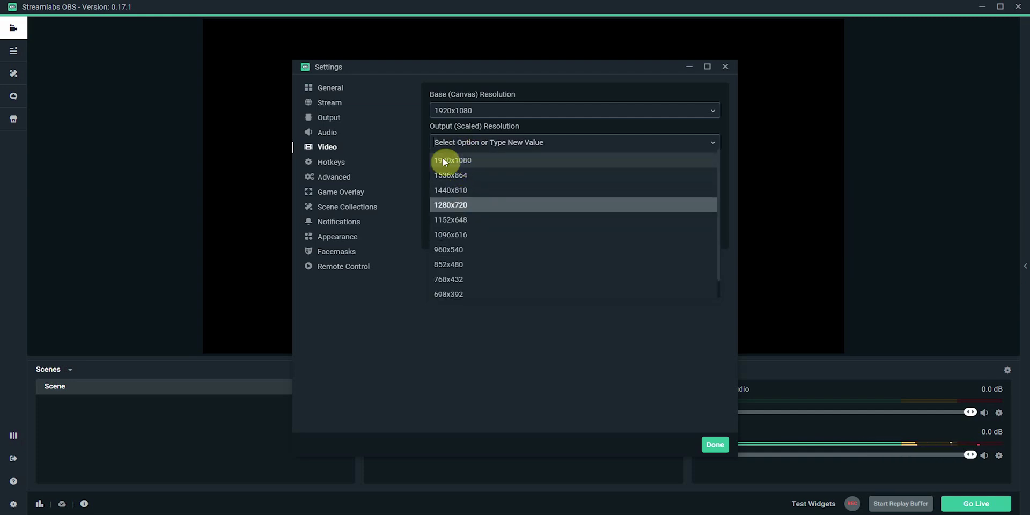
pyautogui.click(456, 206)
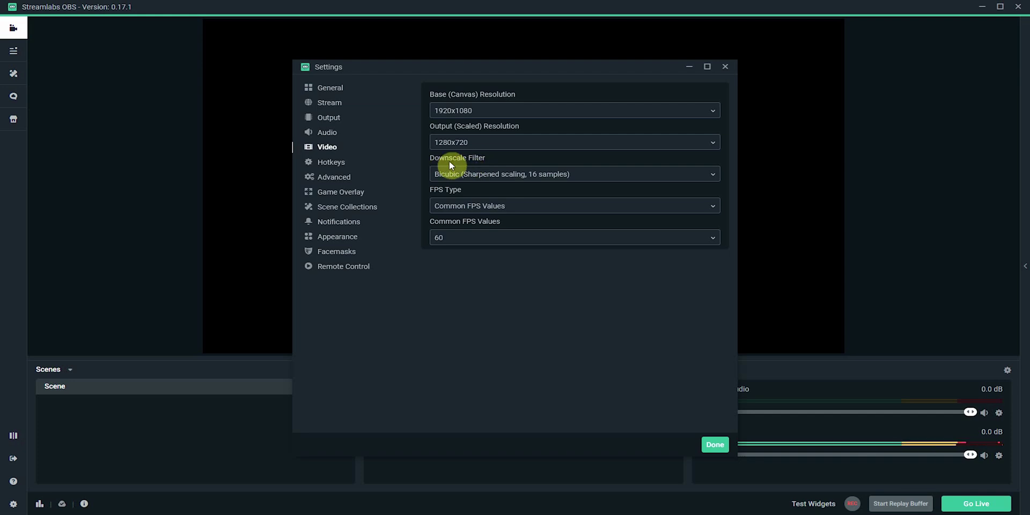
# - Set Common FPS Values to 60 and close Settings with Done
pyautogui.click(455, 209)
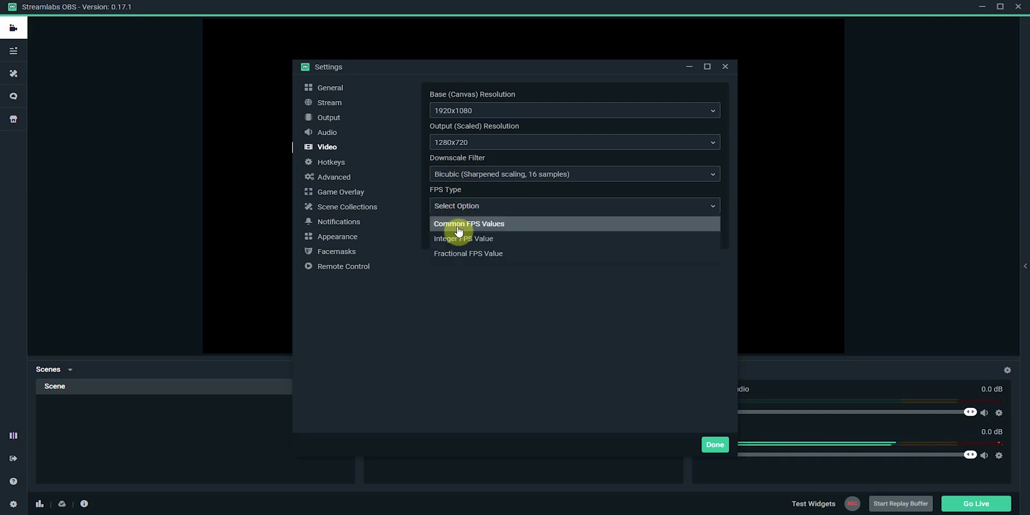
pyautogui.click(458, 222)
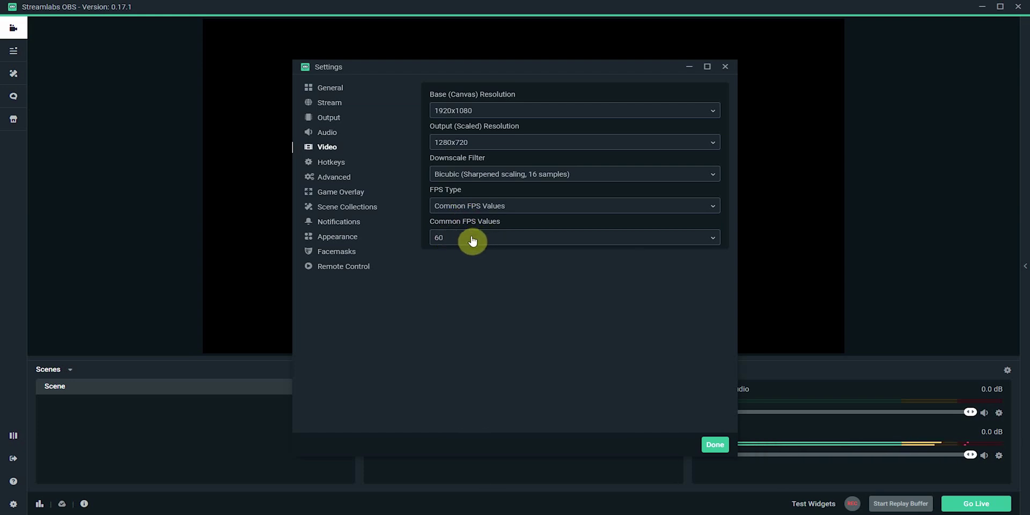
pyautogui.click(464, 239)
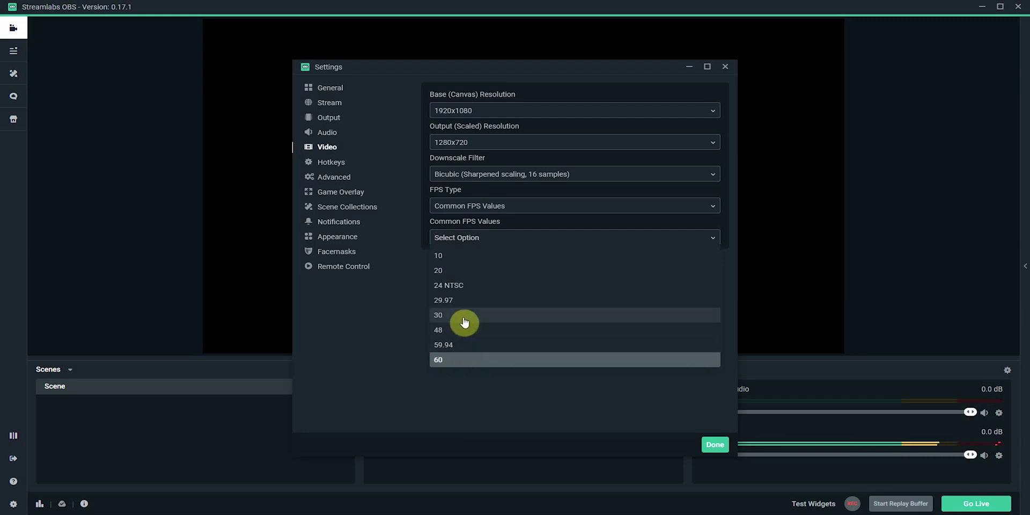
pyautogui.click(457, 360)
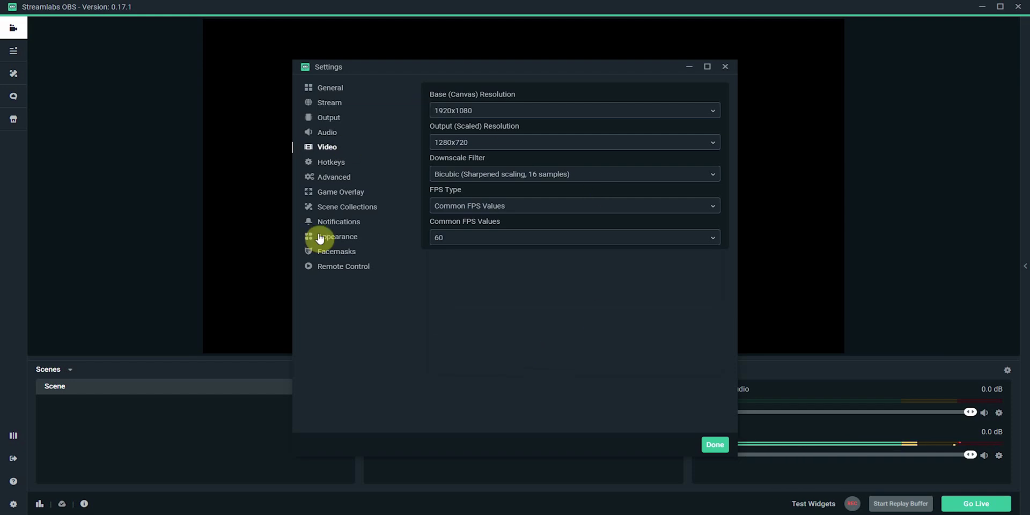
pyautogui.click(714, 447)
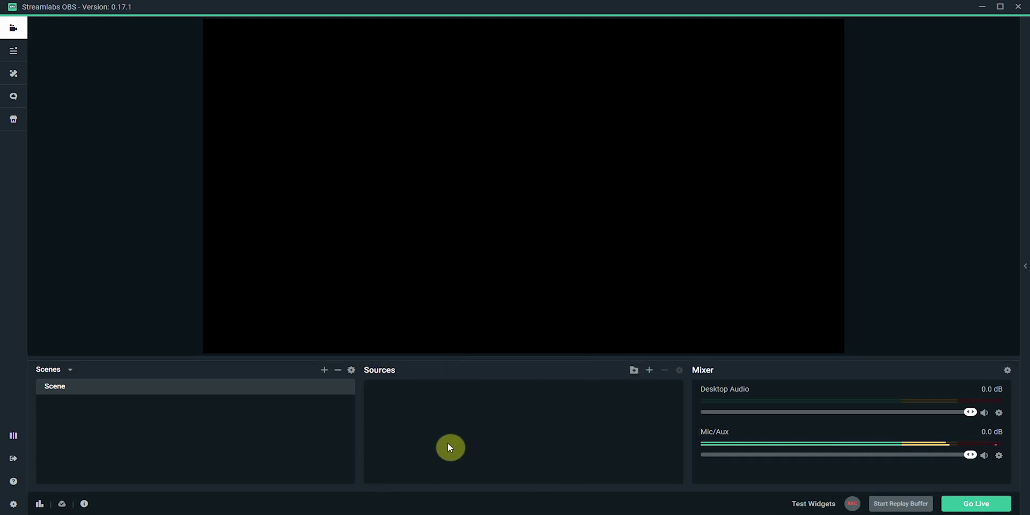
# - Add a source named 'Display Capture' that captures Display 1 at 1920x1080
pyautogui.click(650, 374)
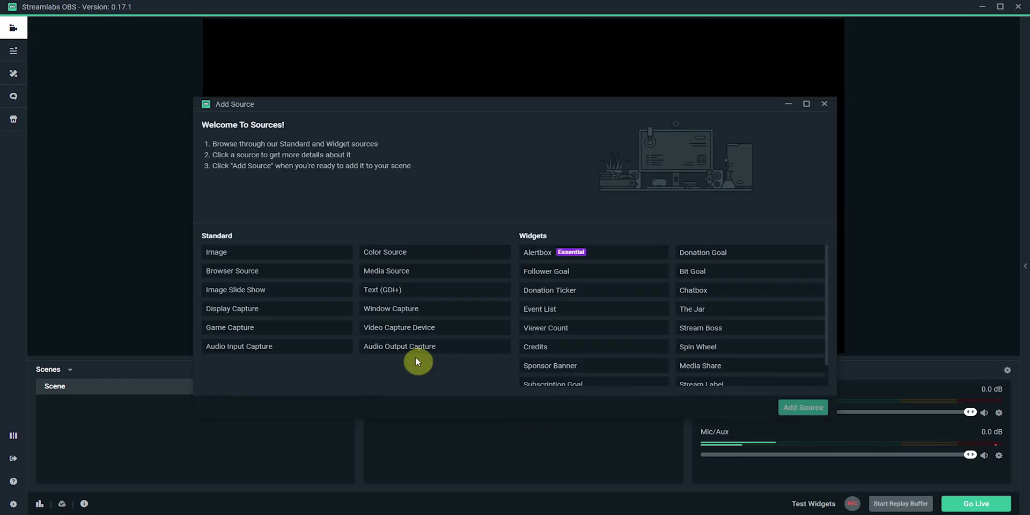
pyautogui.click(280, 314)
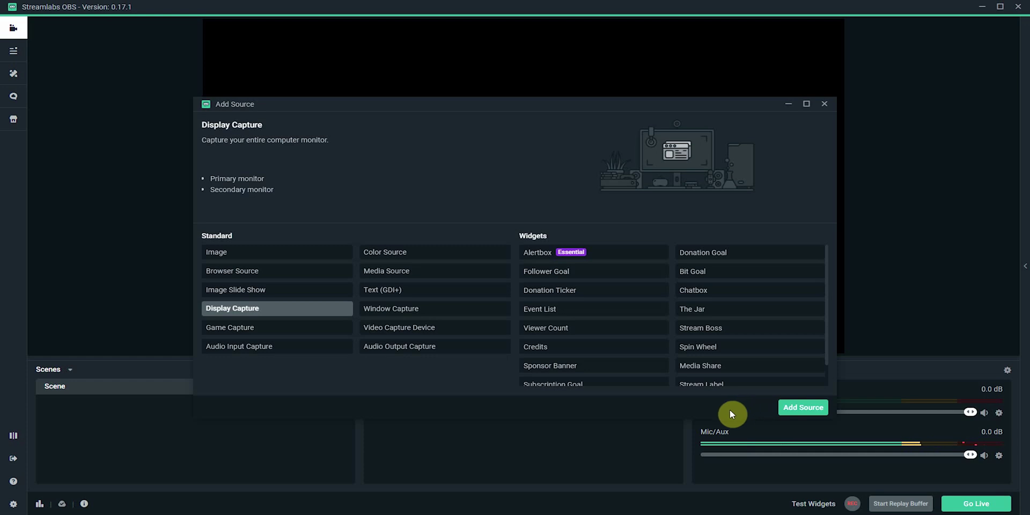
pyautogui.click(801, 408)
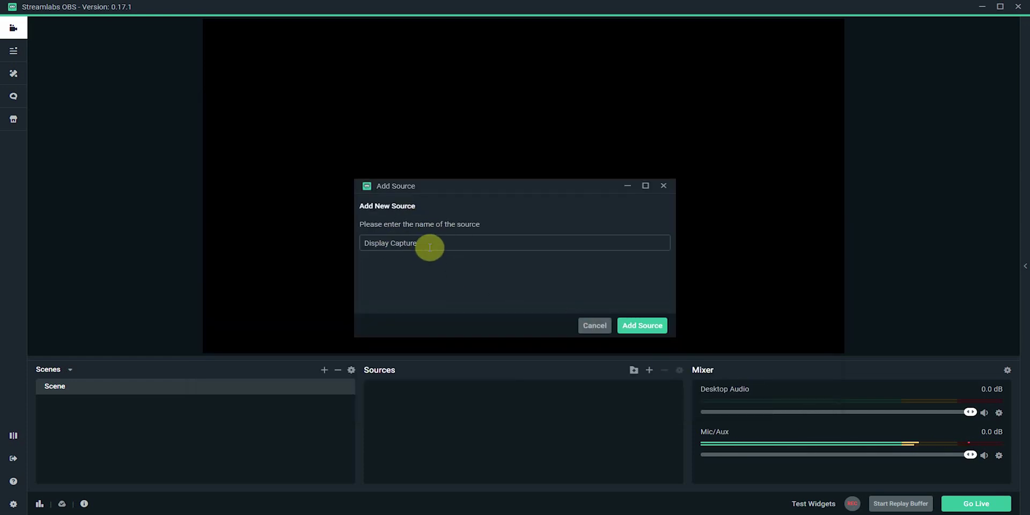
pyautogui.moveTo(430, 247); pyautogui.dragTo(339, 239)
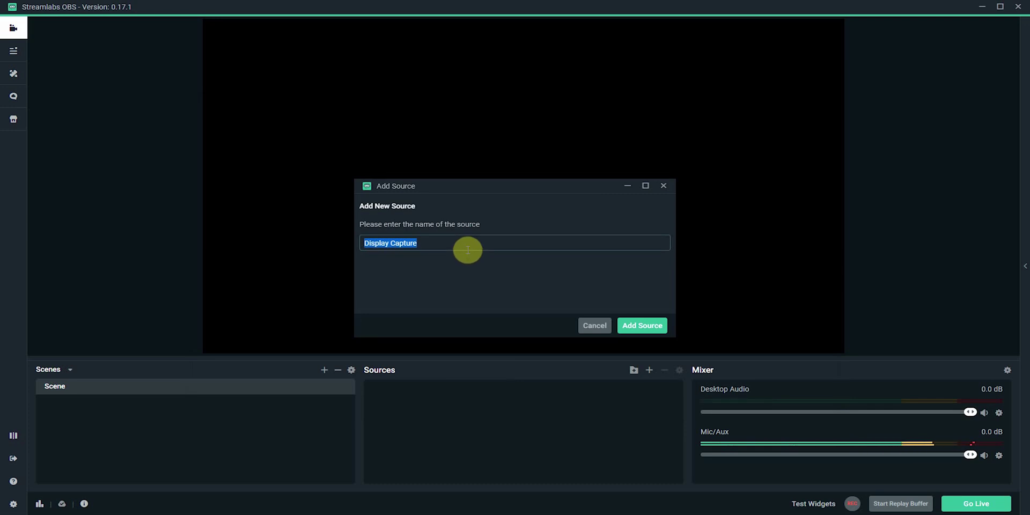
pyautogui.click(638, 325)
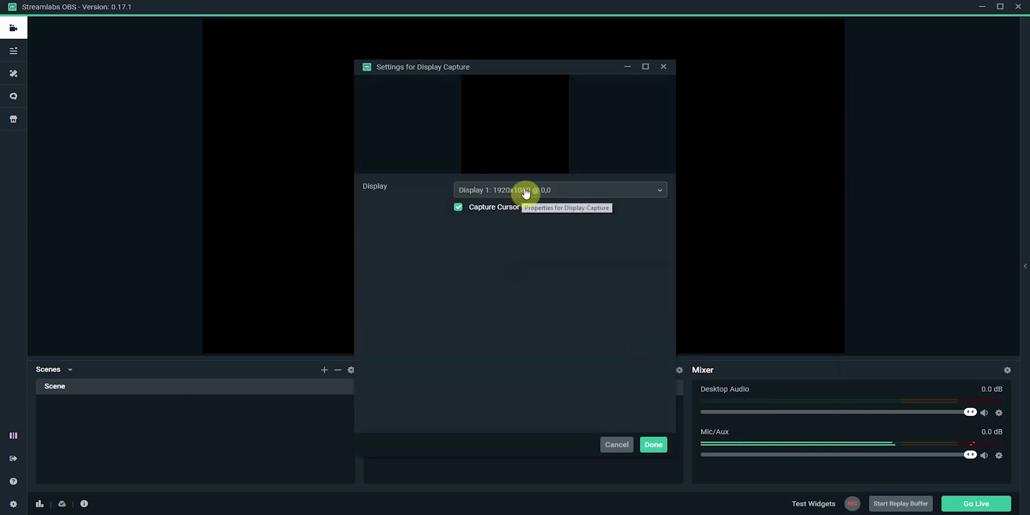
pyautogui.click(525, 192)
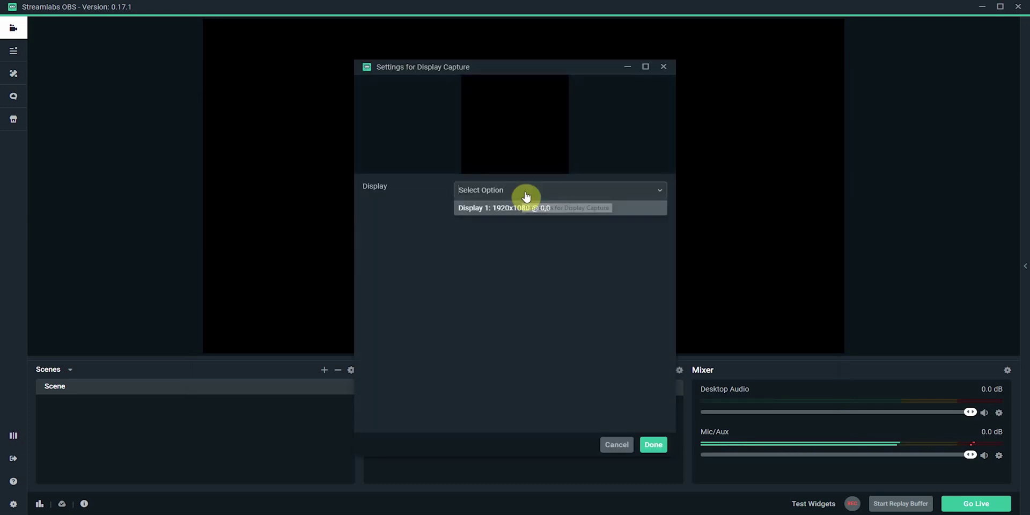
pyautogui.click(503, 215)
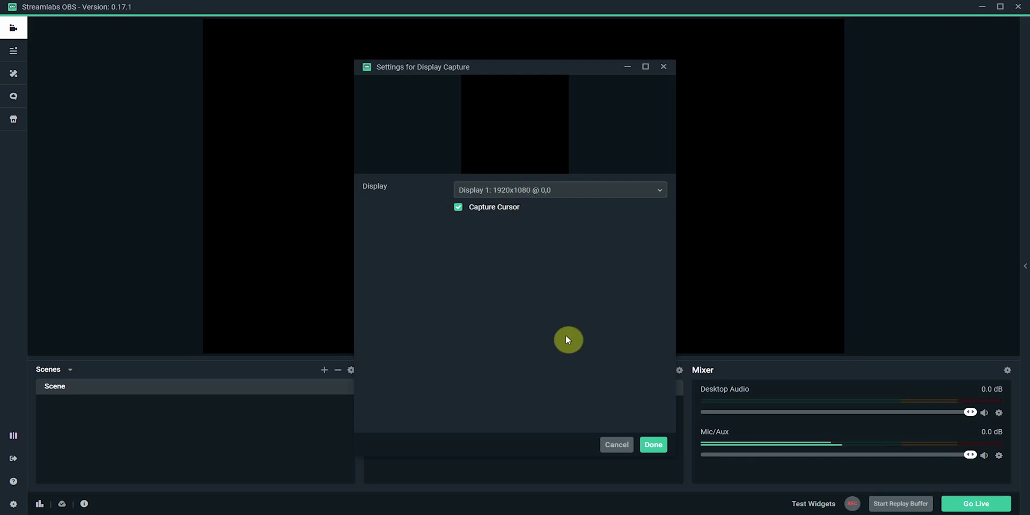
pyautogui.click(658, 445)
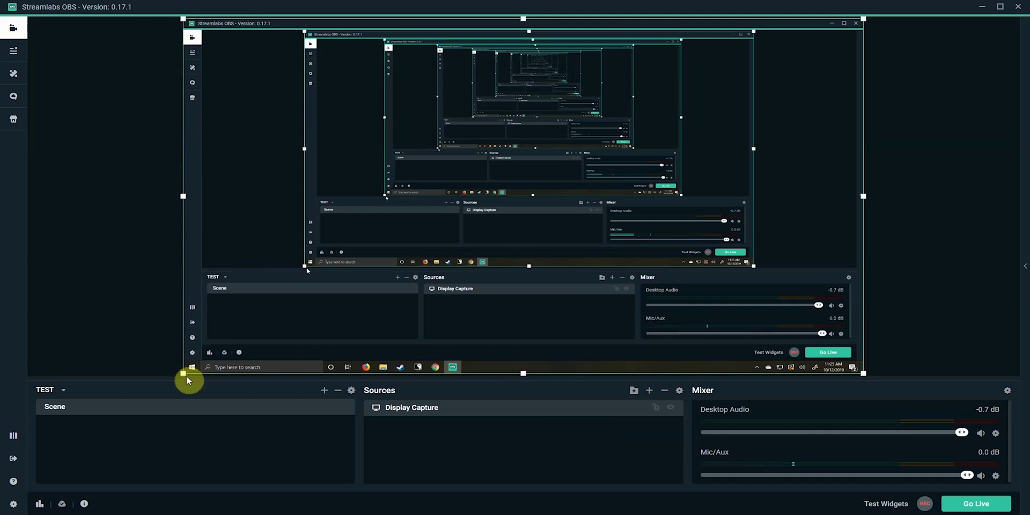
# - Shrink and move the Display Capture, then apply Transform > Fit to Screen to fill the canvas
pyautogui.moveTo(184, 372); pyautogui.dragTo(542, 163)
pyautogui.moveTo(661, 118); pyautogui.dragTo(519, 191)
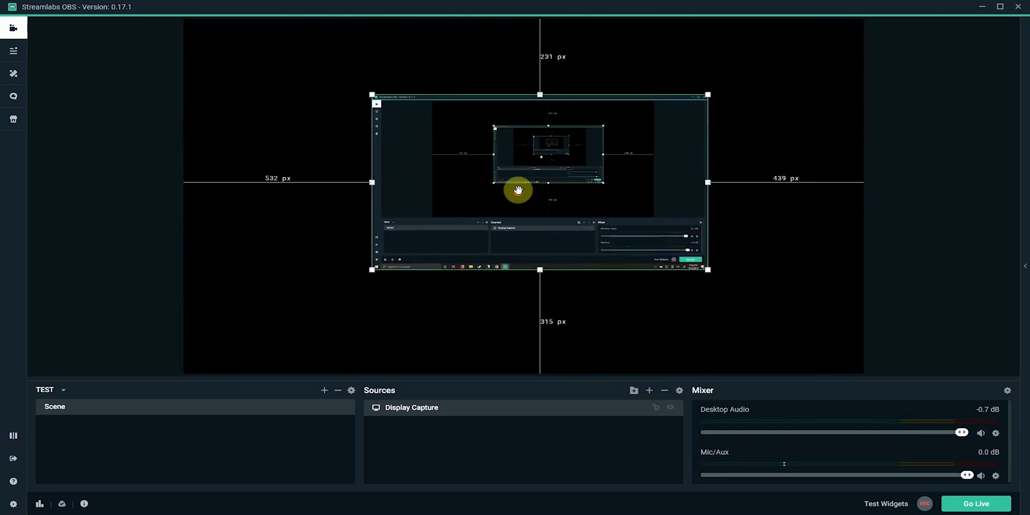
pyautogui.rightClick(540, 204)
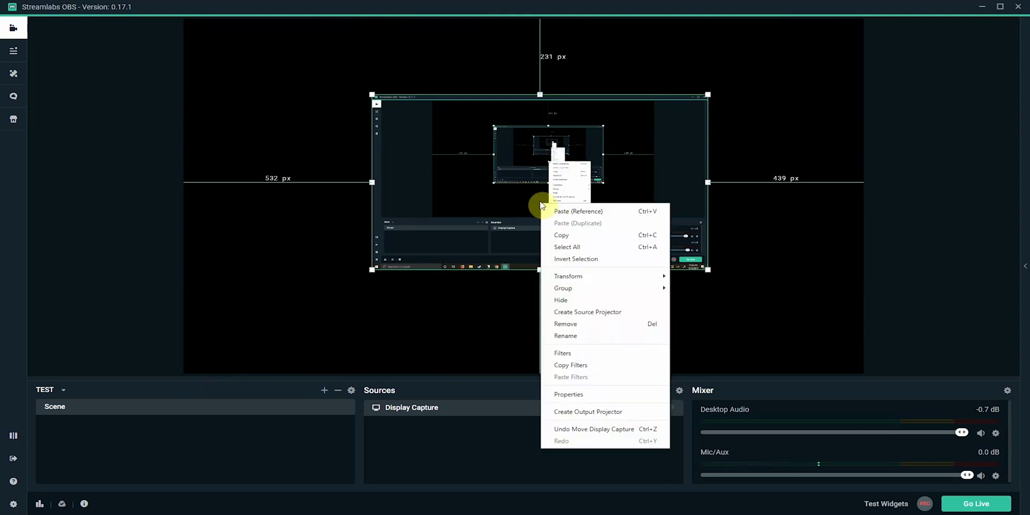
pyautogui.moveTo(572, 276)
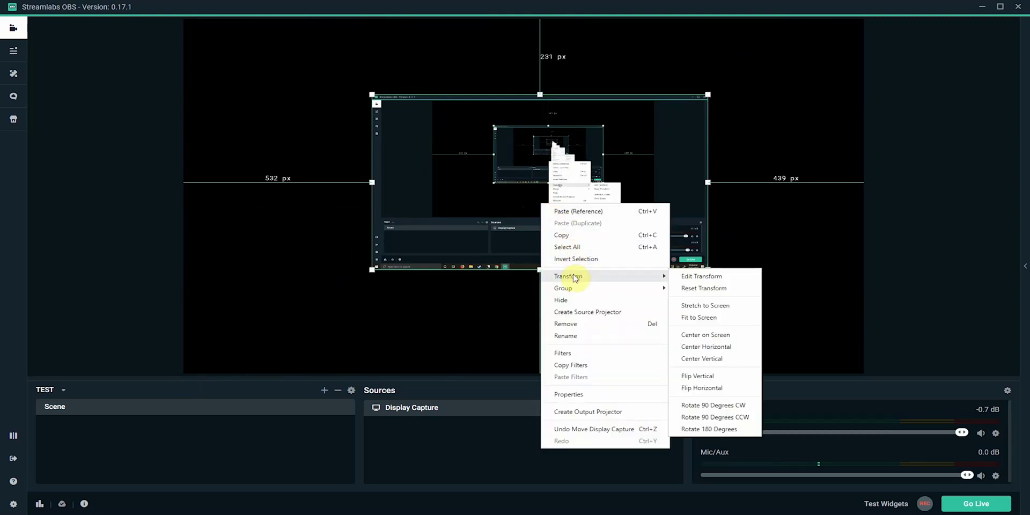
pyautogui.click(700, 317)
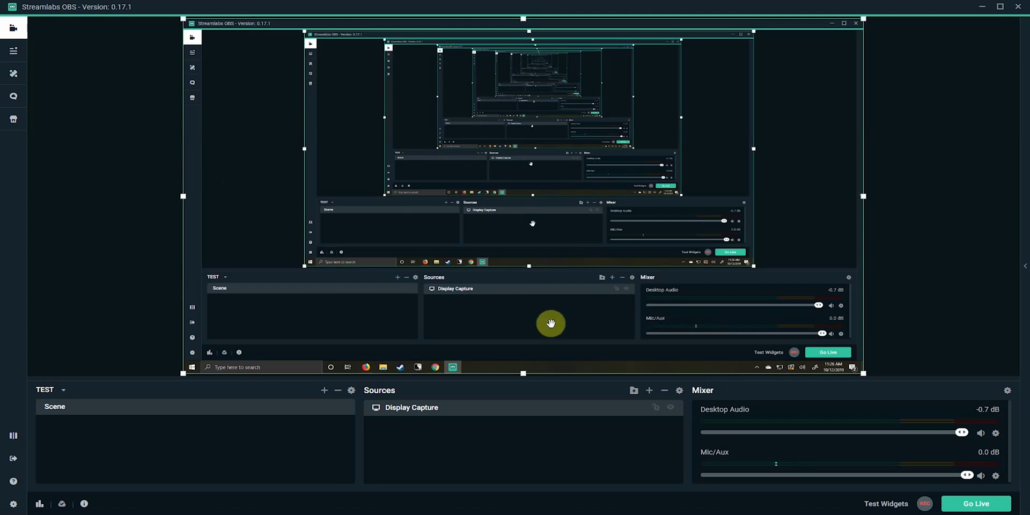
# - Add a Video Capture Device source named 'Webcam' using the Logitech BRIO
pyautogui.click(649, 391)
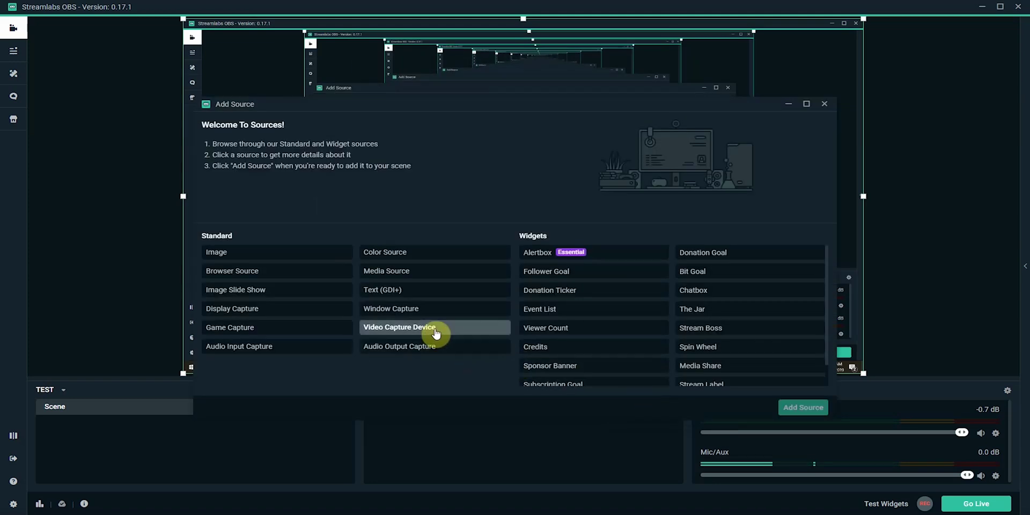
pyautogui.click(433, 328)
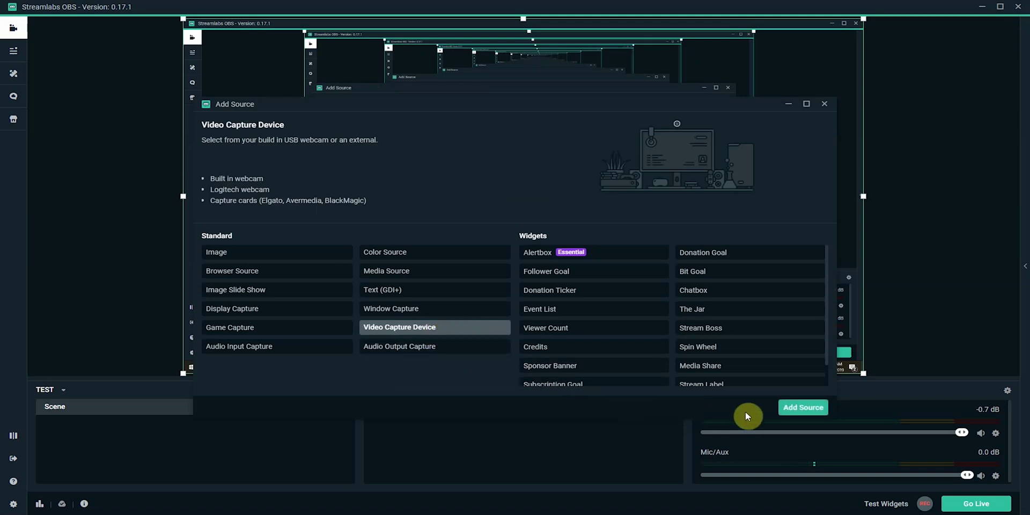
pyautogui.click(795, 410)
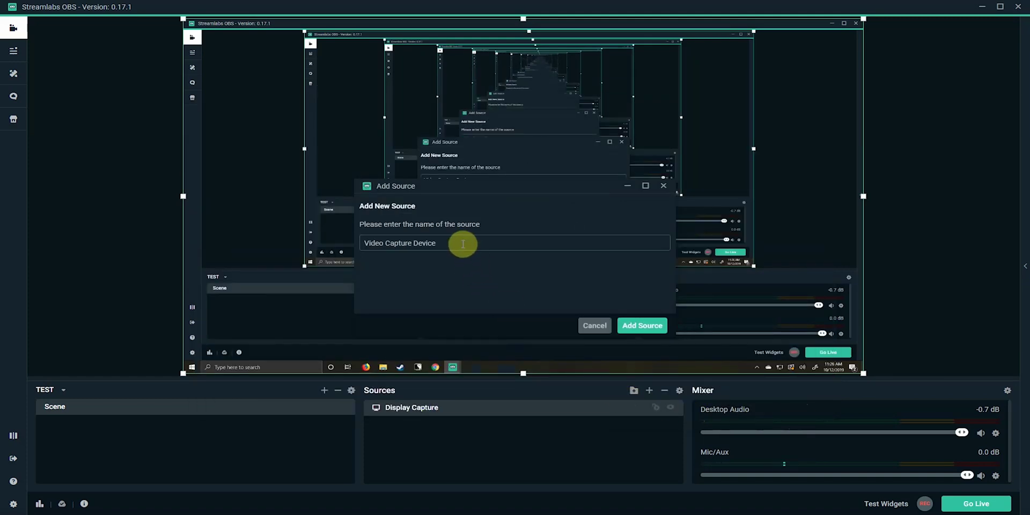
pyautogui.moveTo(462, 244); pyautogui.dragTo(361, 246)
pyautogui.write('Webcam')
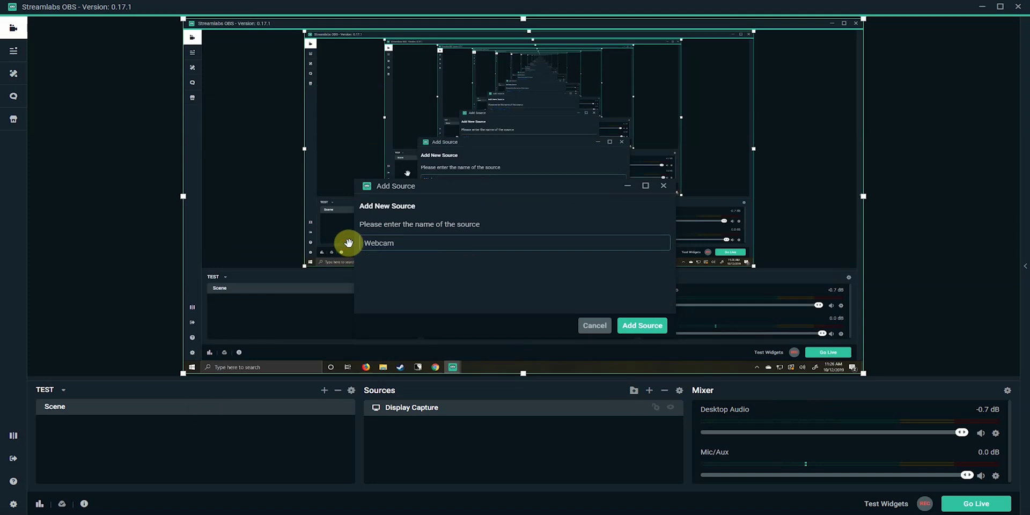
pyautogui.click(631, 326)
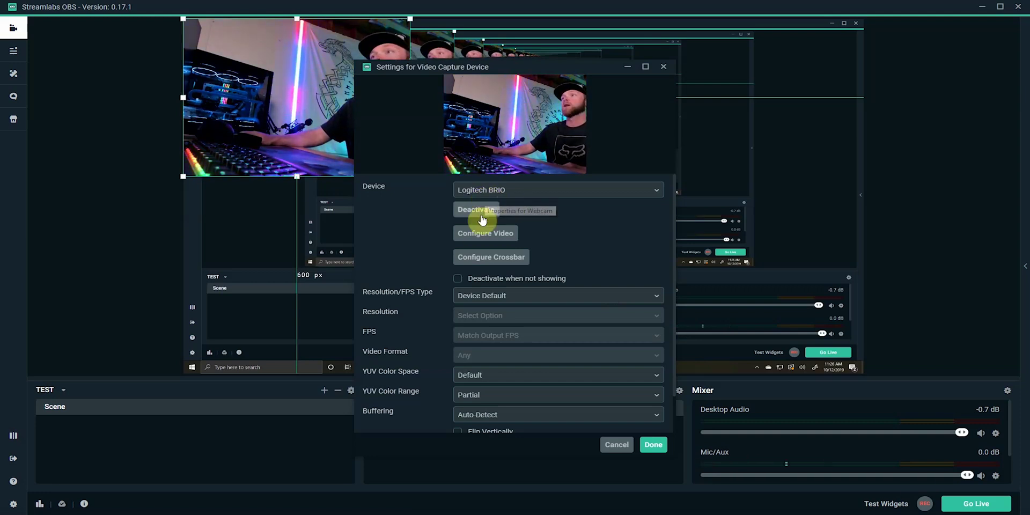
pyautogui.scroll(-2, 500, 300)
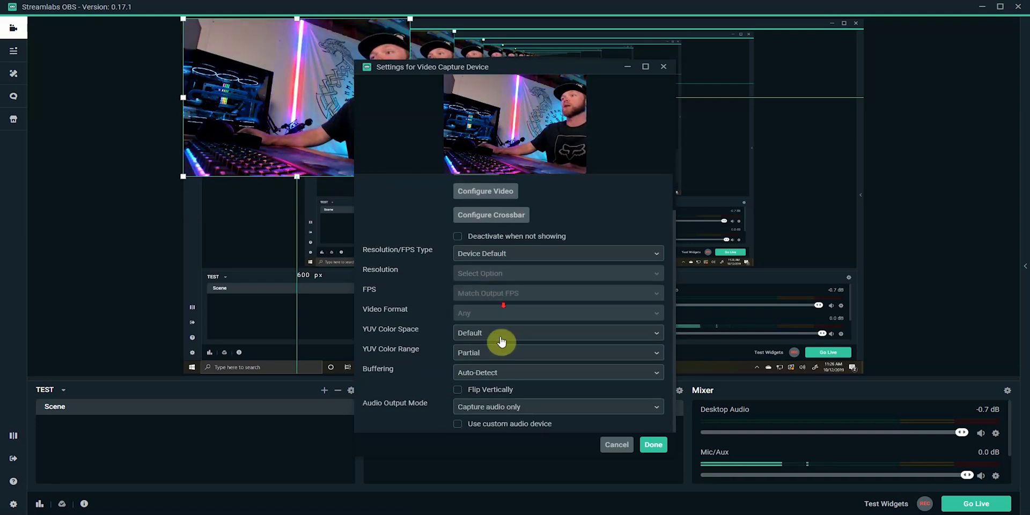
pyautogui.click(653, 445)
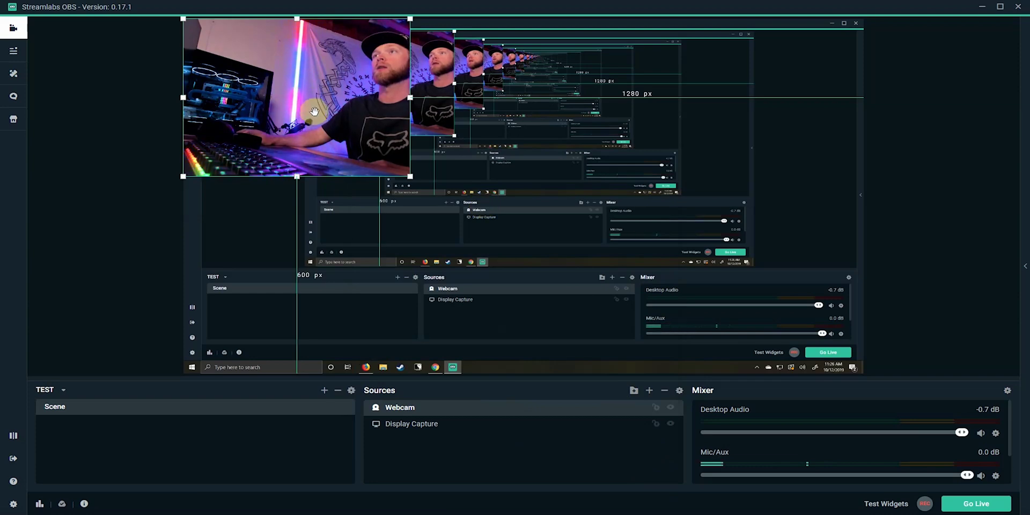
# - Move the Webcam to the bottom-right and resize it with its handles to sit on the bottom edge
pyautogui.moveTo(281, 107); pyautogui.dragTo(758, 299)
pyautogui.moveTo(641, 223); pyautogui.dragTo(697, 270)
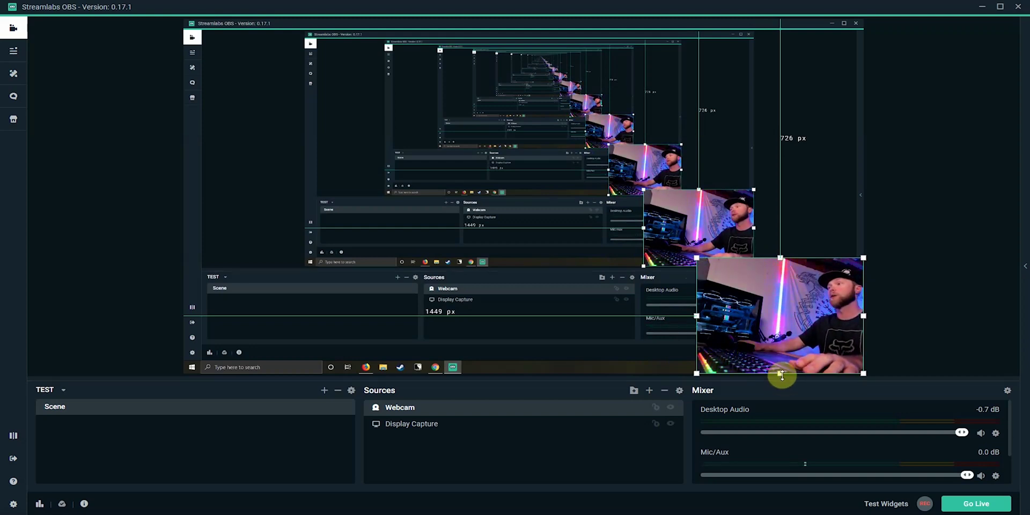
pyautogui.moveTo(780, 373); pyautogui.dragTo(784, 353)
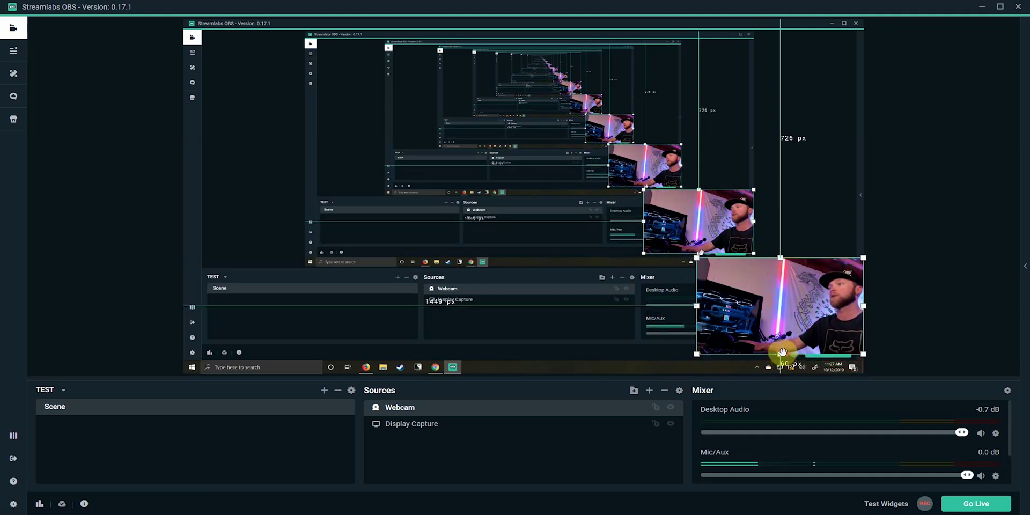
pyautogui.moveTo(696, 306); pyautogui.dragTo(726, 308)
pyautogui.moveTo(795, 258); pyautogui.dragTo(794, 264)
pyautogui.moveTo(725, 264); pyautogui.dragTo(684, 242)
pyautogui.moveTo(755, 294); pyautogui.dragTo(755, 310)
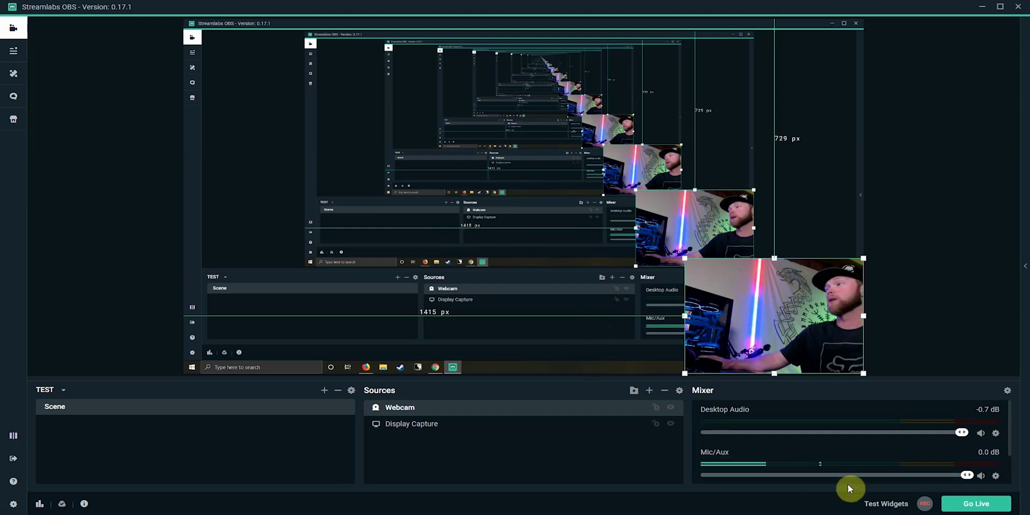
# - In the stream info, search 'For' and switch the game from Rainbow Six: Siege to Fortnite
pyautogui.click(968, 505)
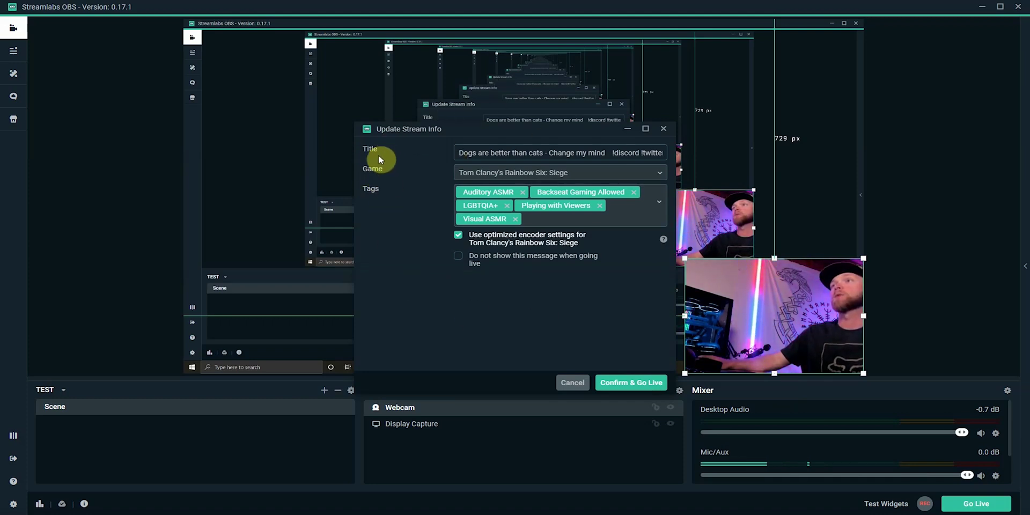
pyautogui.moveTo(455, 153); pyautogui.dragTo(409, 156)
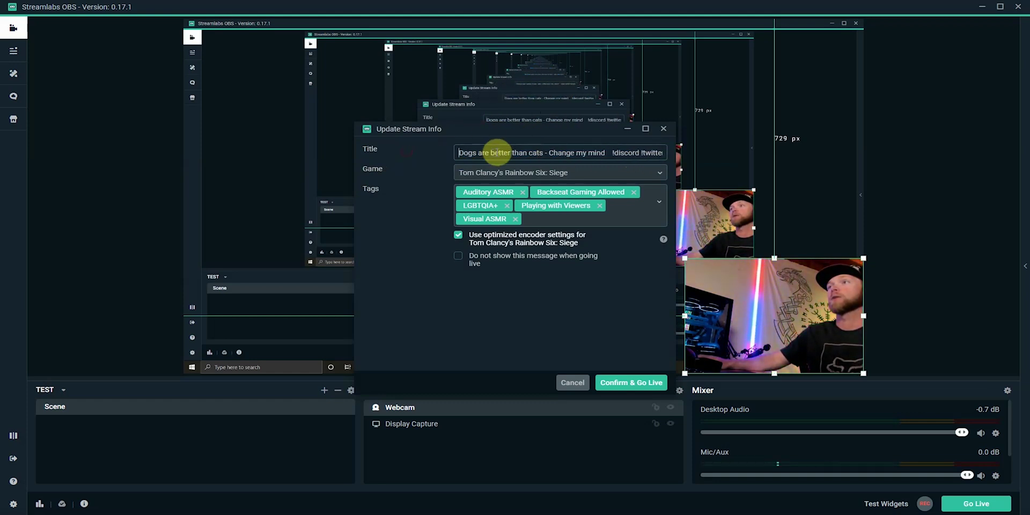
pyautogui.click(480, 175)
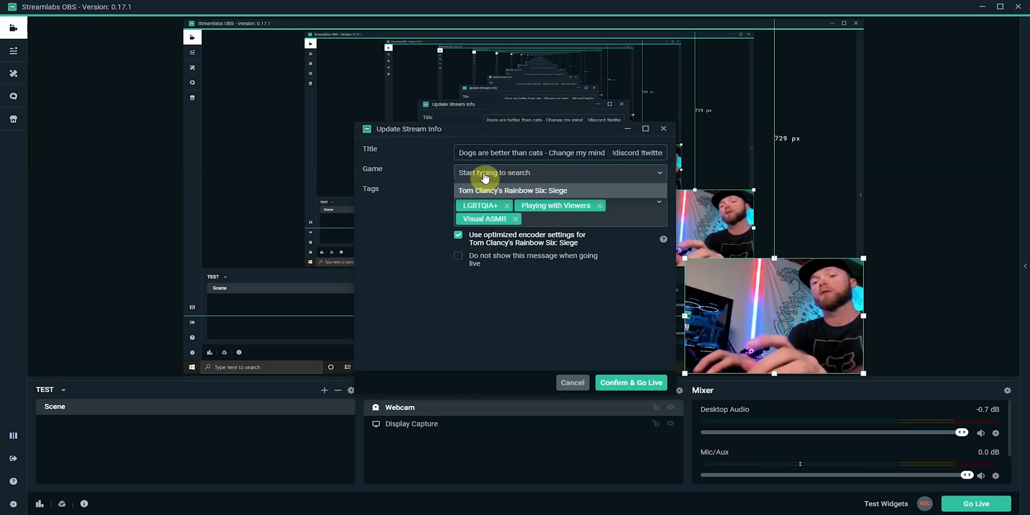
pyautogui.write('For')
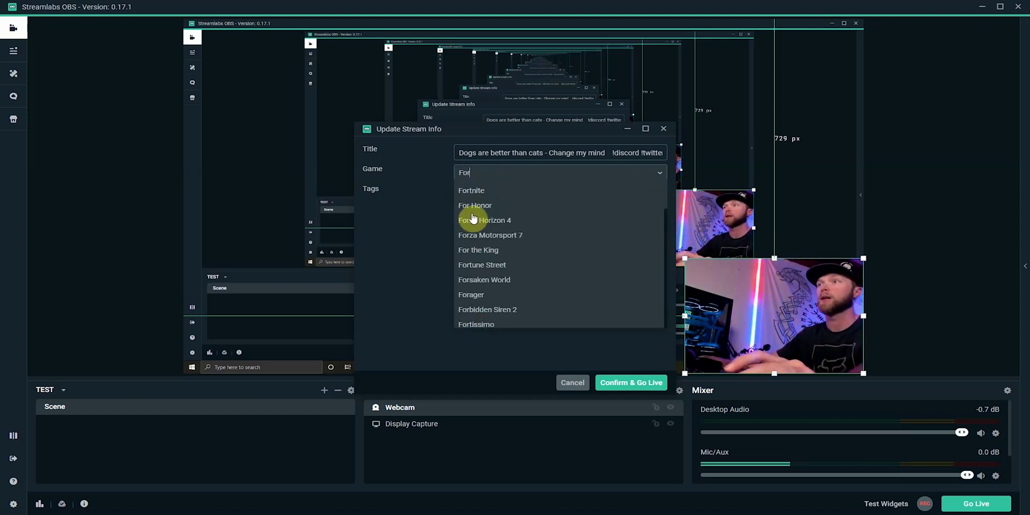
pyautogui.click(471, 191)
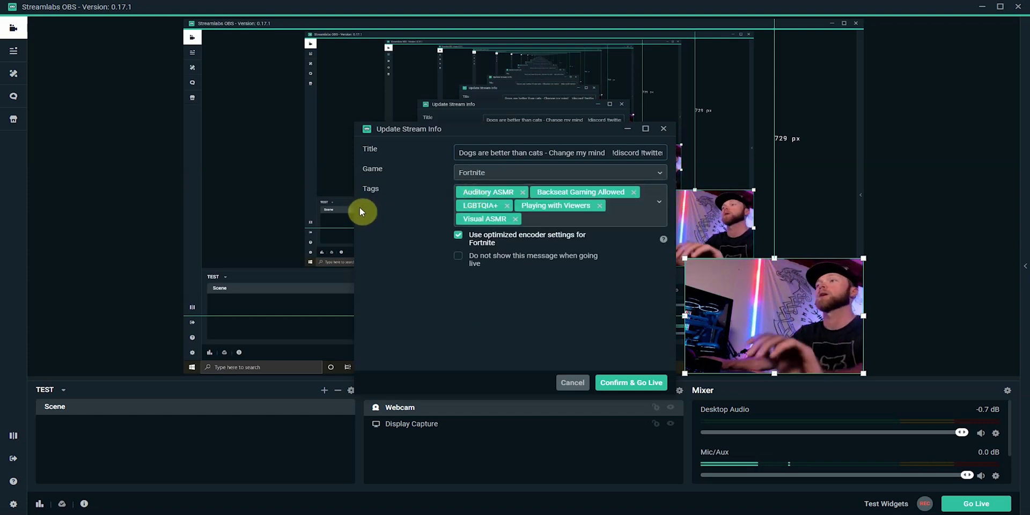
pyautogui.click(547, 225)
pyautogui.scroll(-10, 529, 323)
pyautogui.scroll(-10, 528, 323)
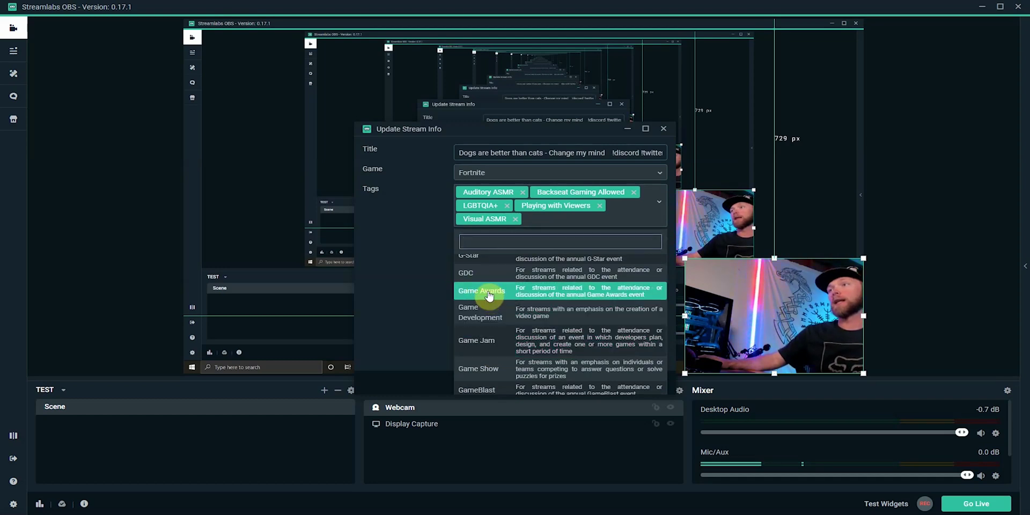
pyautogui.scroll(-3, 541, 295)
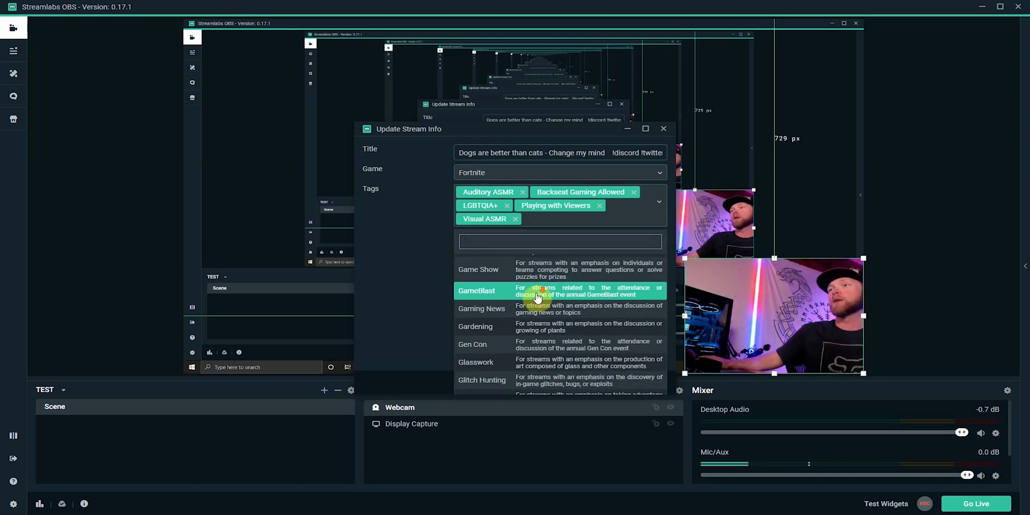
pyautogui.scroll(-3, 541, 297)
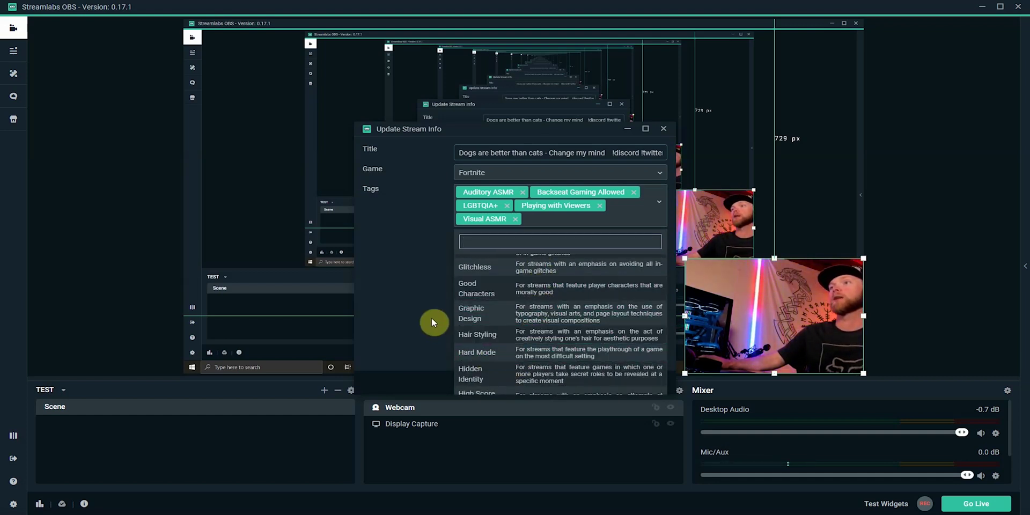
pyautogui.click(406, 323)
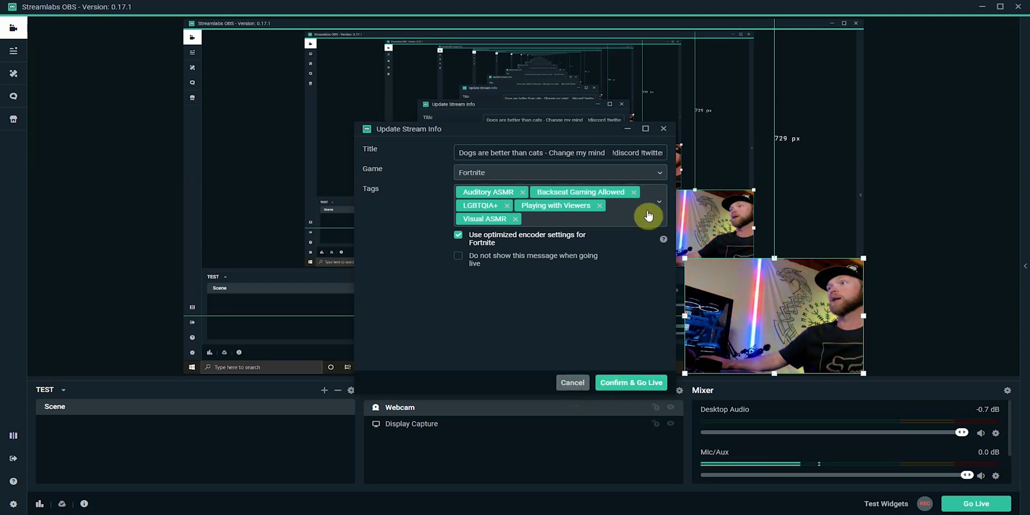
# - Cancel the Update Stream Info dialog and return to the editor without going live
pyautogui.click(663, 129)
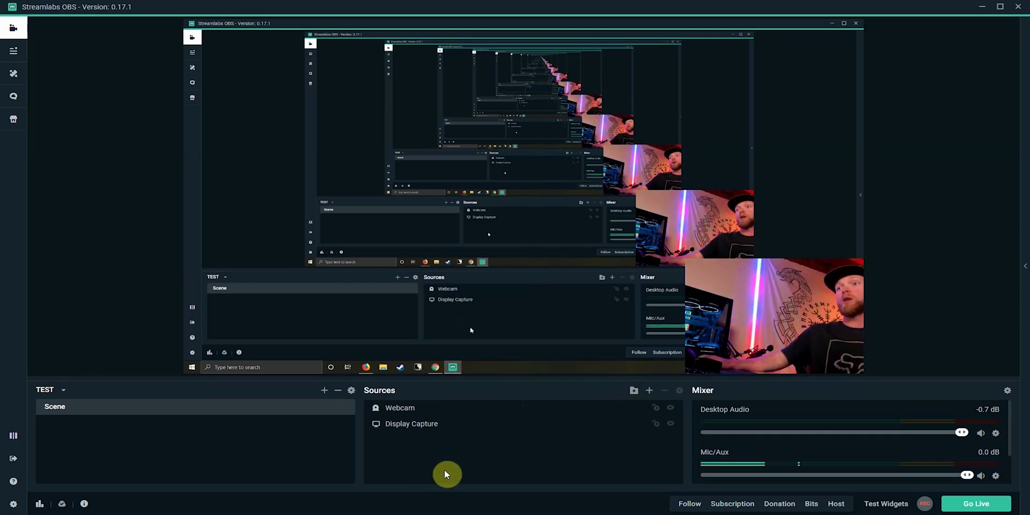
# - Add an Alertbox widget source, keeping the name 'Alert Box', to open its settings
pyautogui.click(649, 390)
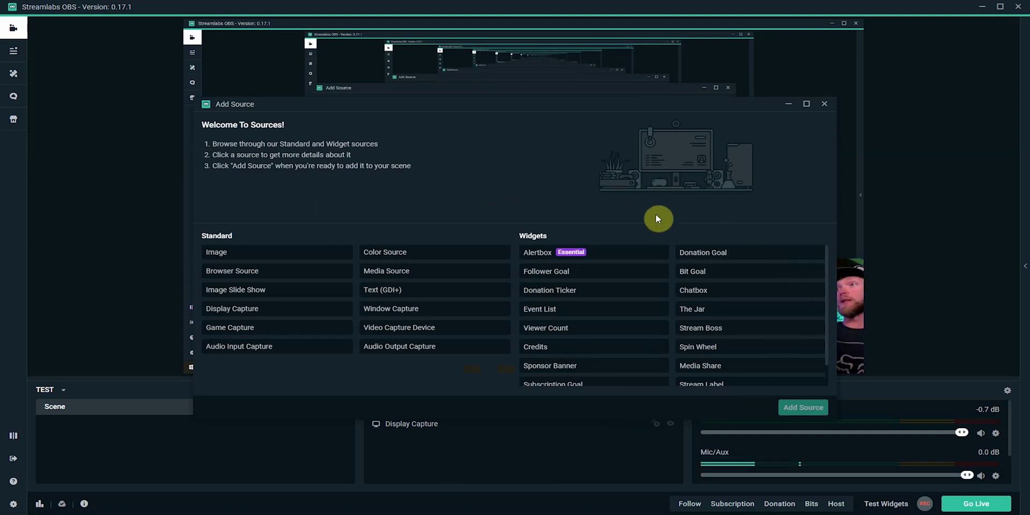
pyautogui.click(534, 256)
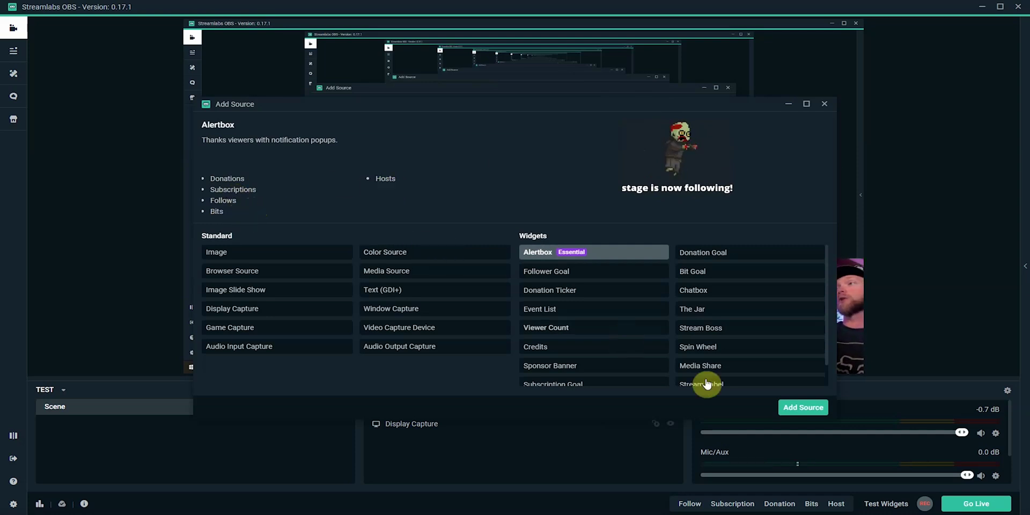
pyautogui.click(793, 408)
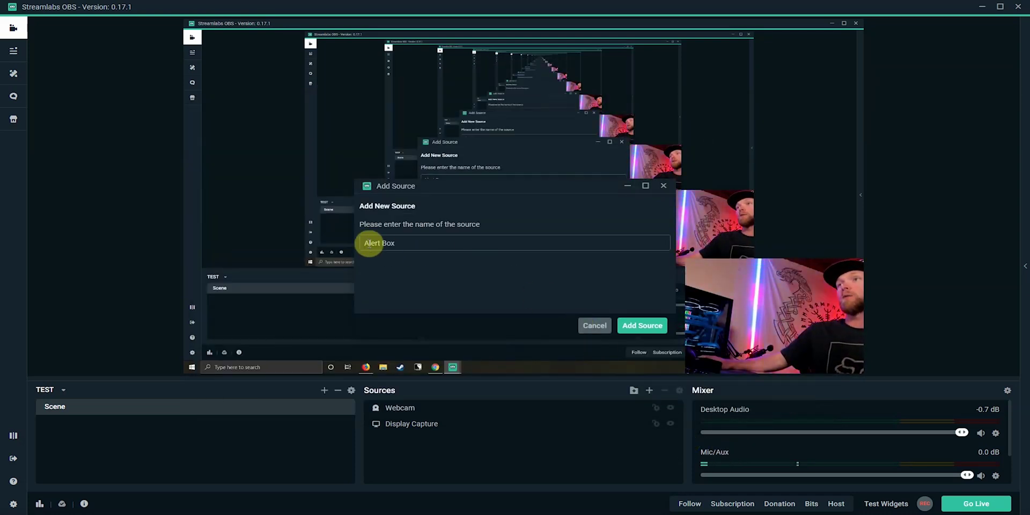
pyautogui.click(631, 325)
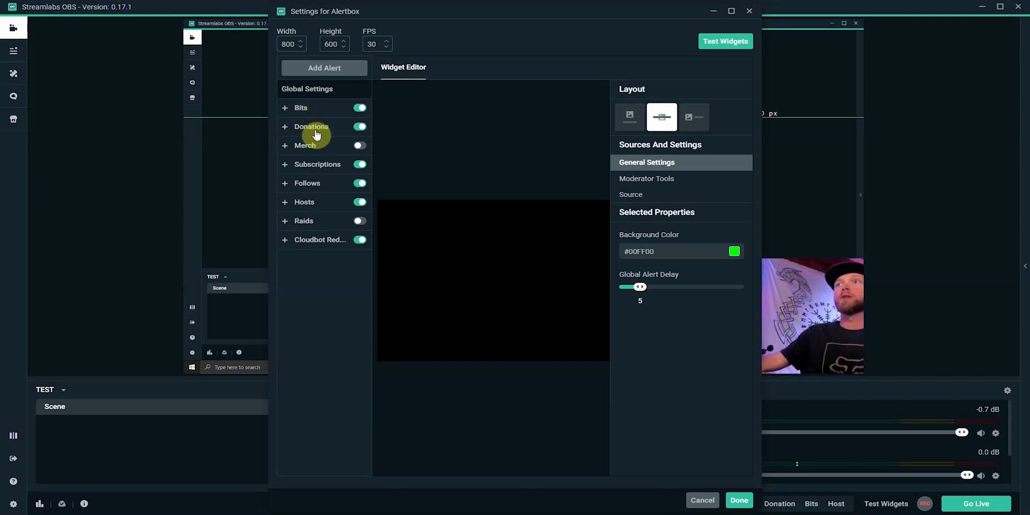
# - Expand the Follows alert settings and play a test follow alert
pyautogui.click(308, 183)
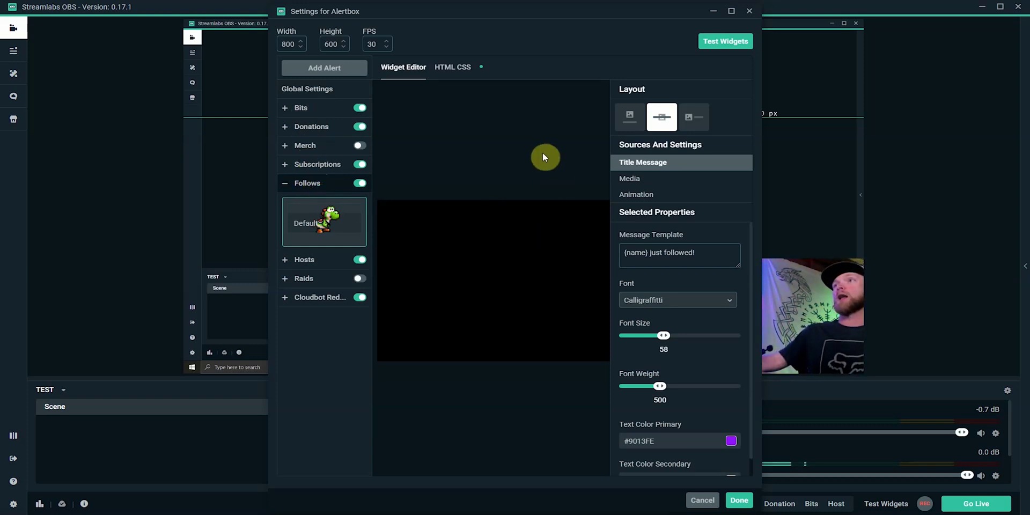
pyautogui.click(731, 46)
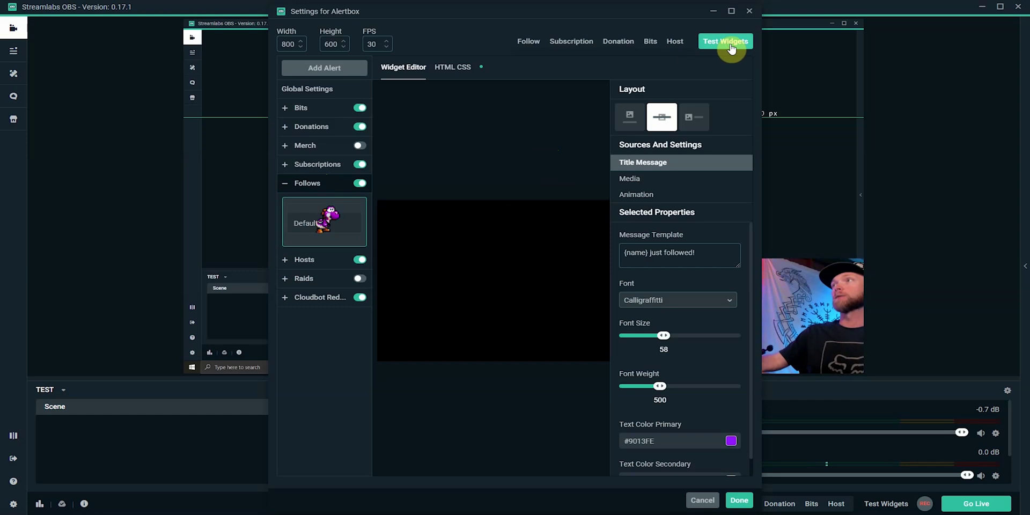
pyautogui.click(525, 46)
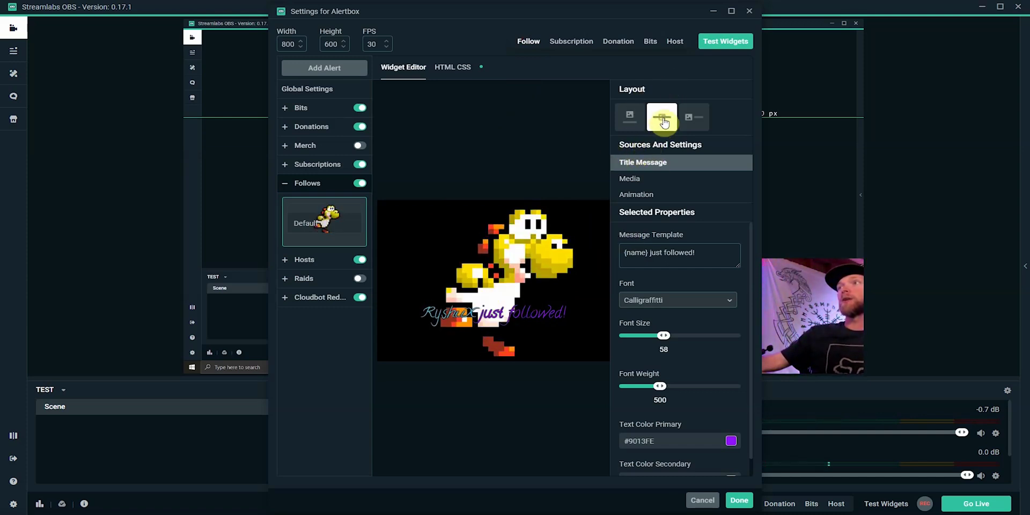
# - Try the image-above and image-left layouts, then return to the text-over-image layout
pyautogui.click(635, 123)
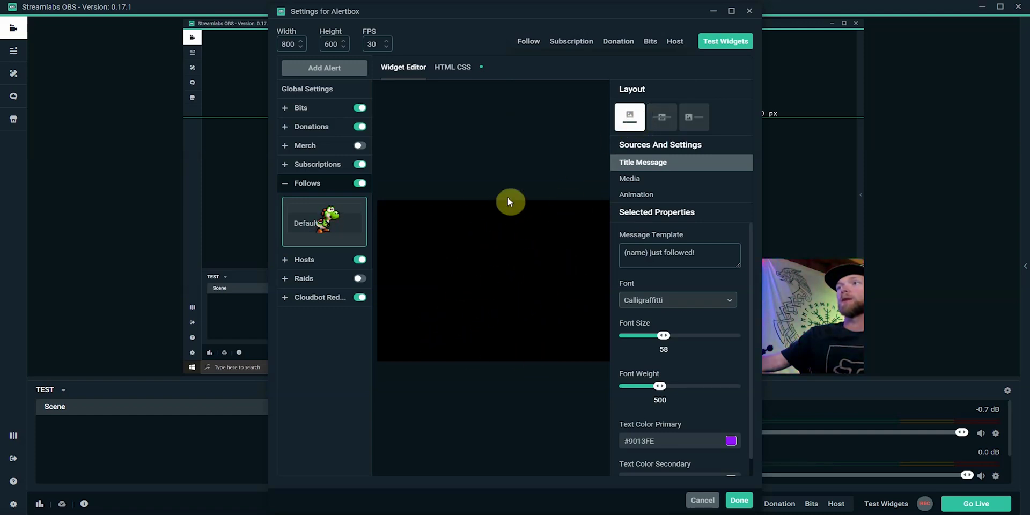
pyautogui.click(695, 121)
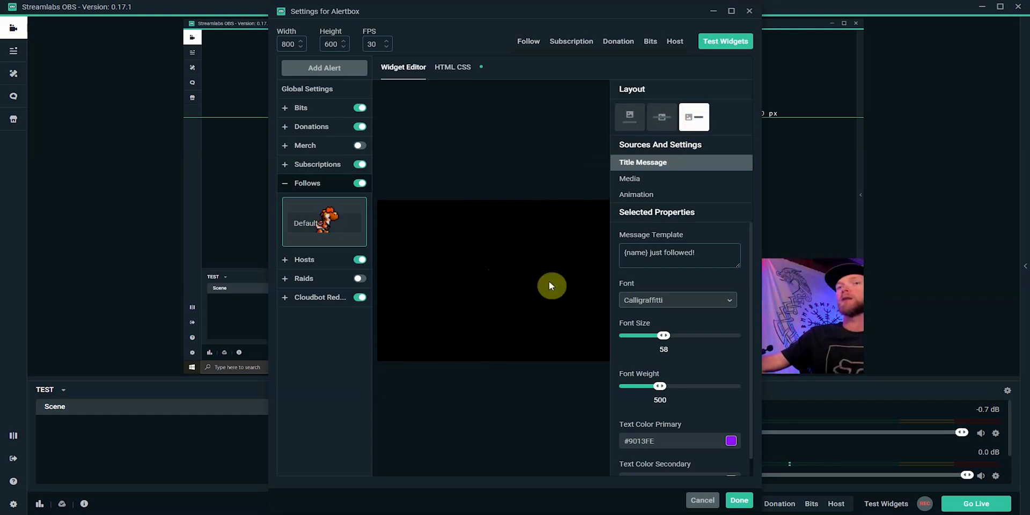
pyautogui.click(662, 118)
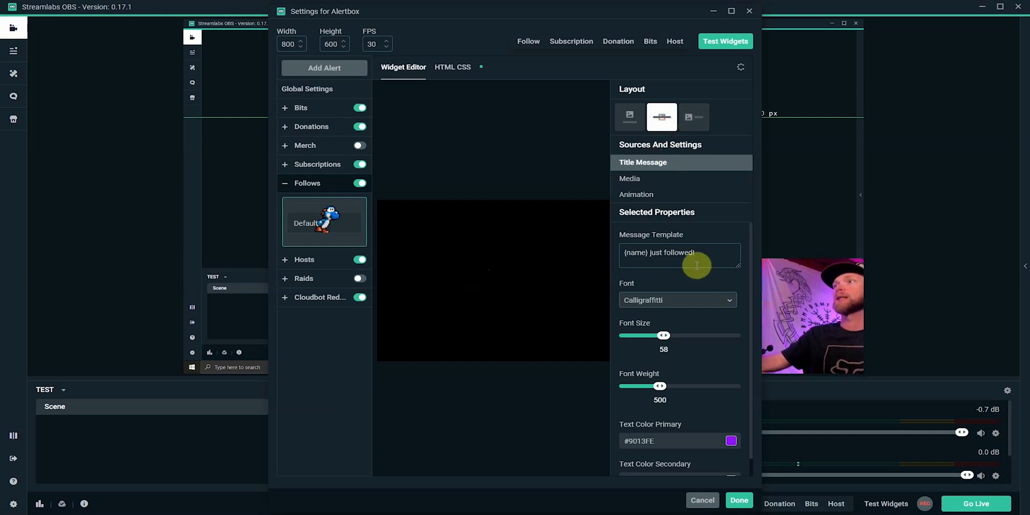
# - Select 'just followed!' in the message template and replay a test follow alert
pyautogui.click(649, 161)
pyautogui.moveTo(713, 258); pyautogui.dragTo(648, 255)
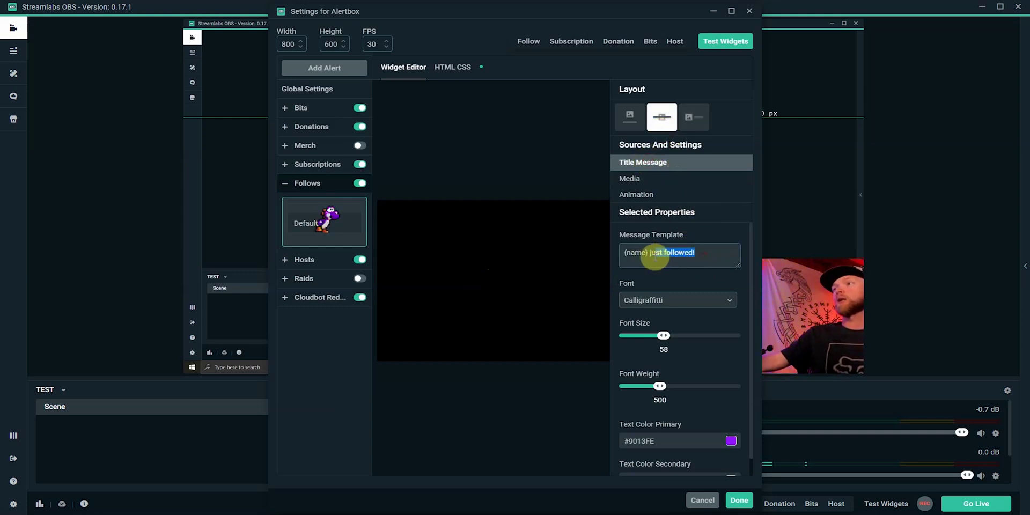
pyautogui.click(528, 41)
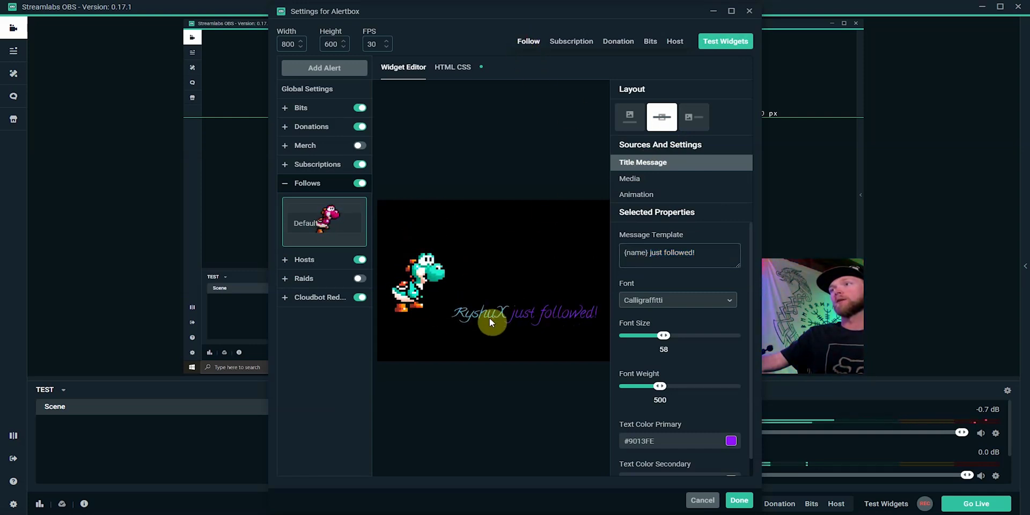
pyautogui.moveTo(707, 255); pyautogui.dragTo(658, 257)
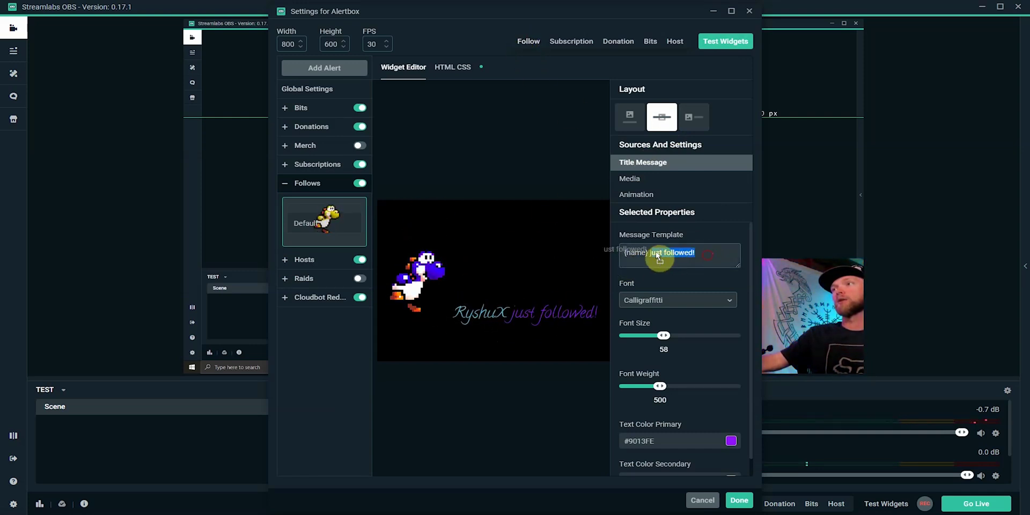
pyautogui.click(713, 258)
# - Change the follow alert font to Boogaloo and play a test alert
pyautogui.click(663, 308)
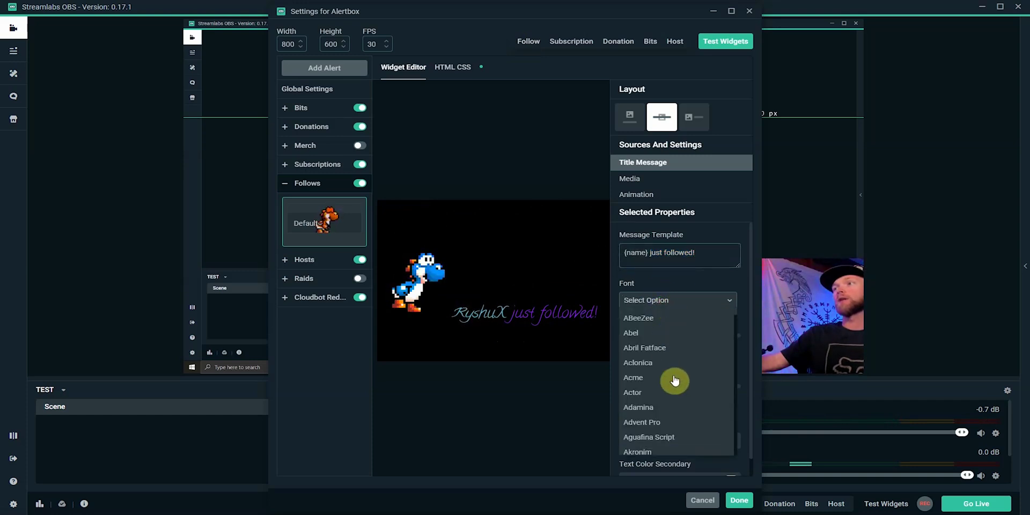
pyautogui.scroll(-5, 651, 386)
pyautogui.scroll(-10, 651, 386)
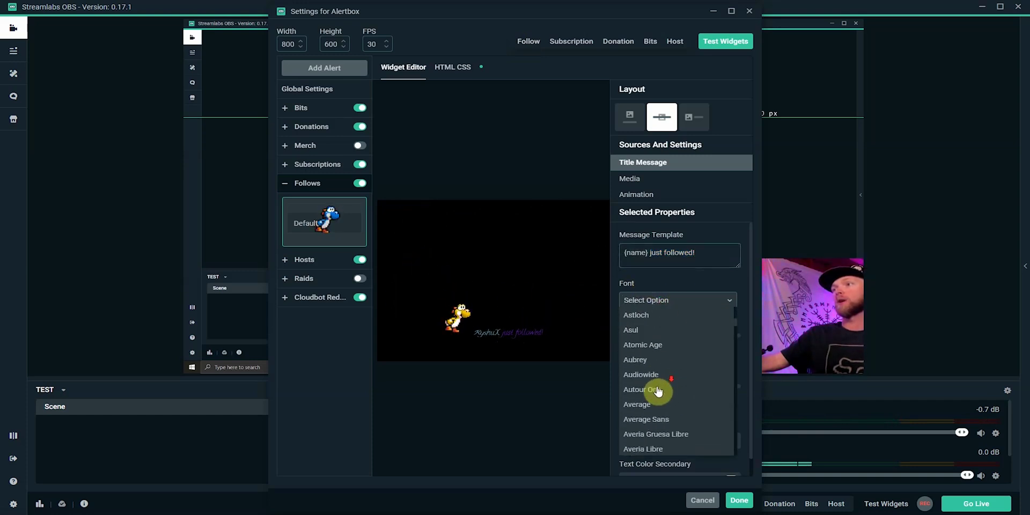
pyautogui.click(640, 378)
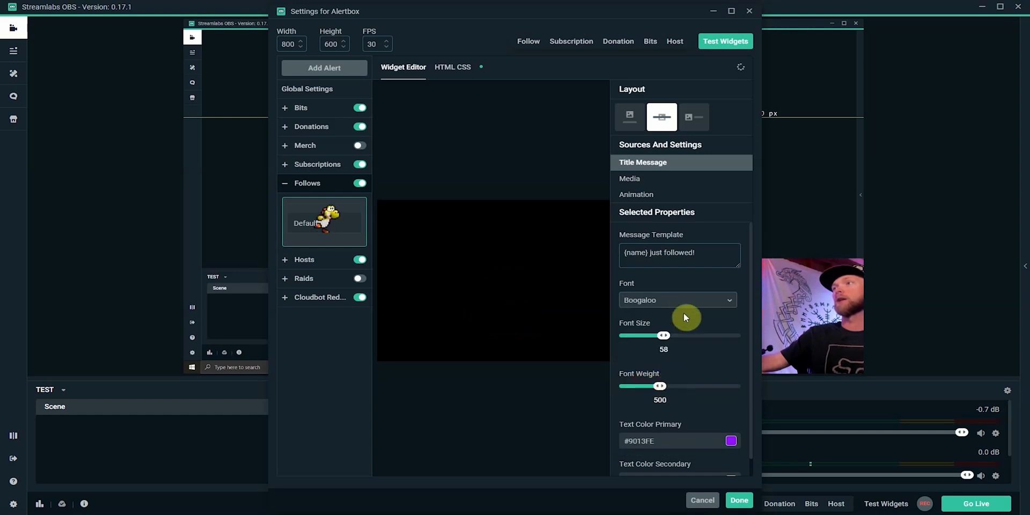
pyautogui.click(526, 46)
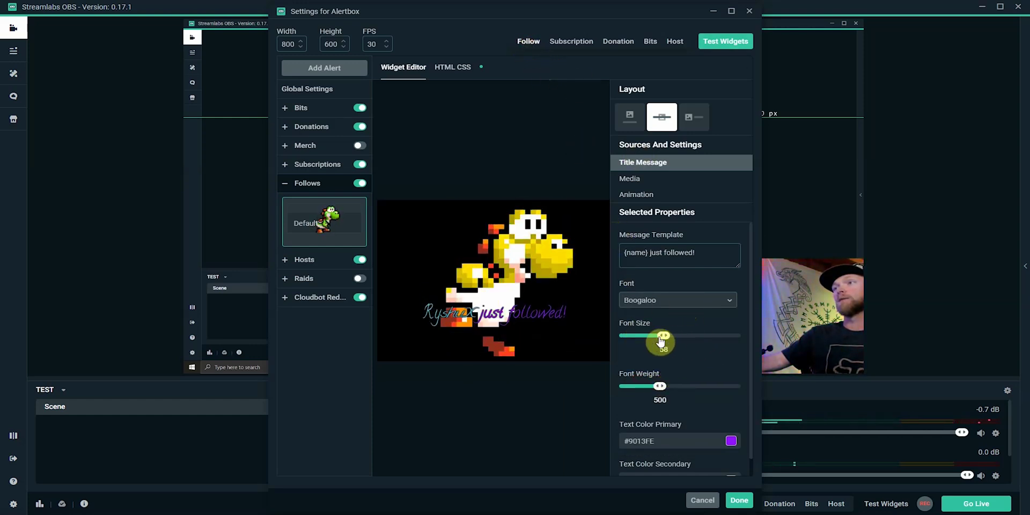
# - Show the follow alert's Media settings: image, sound file and volume 50
pyautogui.scroll(-1, 667, 343)
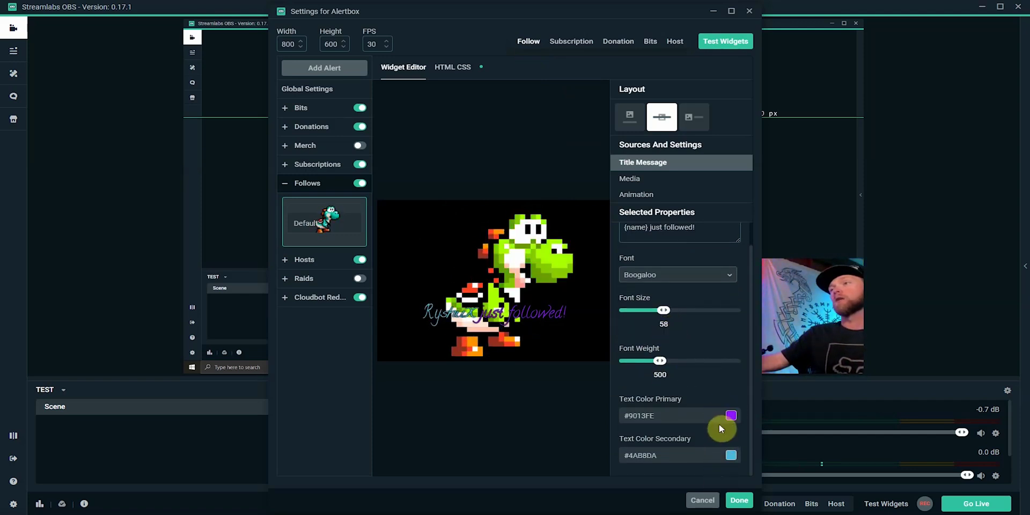
pyautogui.scroll(1, 684, 359)
pyautogui.click(631, 180)
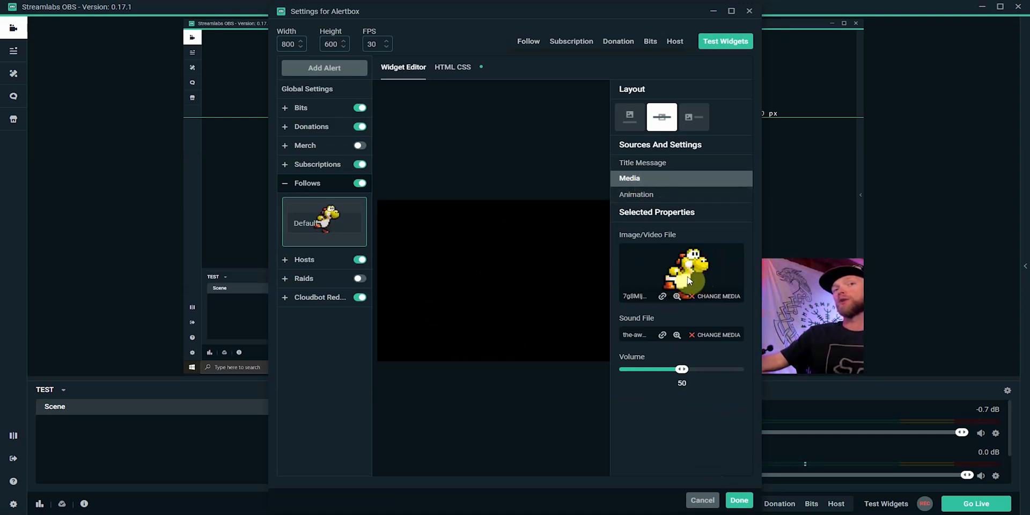
# - Replace the follow alert image with the Pikachu stock GIF FSIAV2u.gif
pyautogui.click(714, 297)
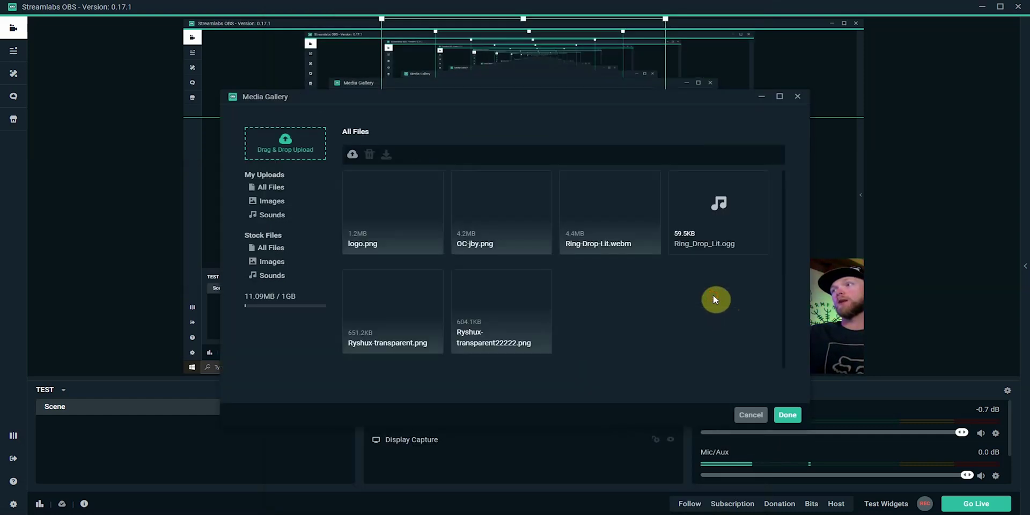
pyautogui.click(273, 248)
pyautogui.scroll(-3, 500, 283)
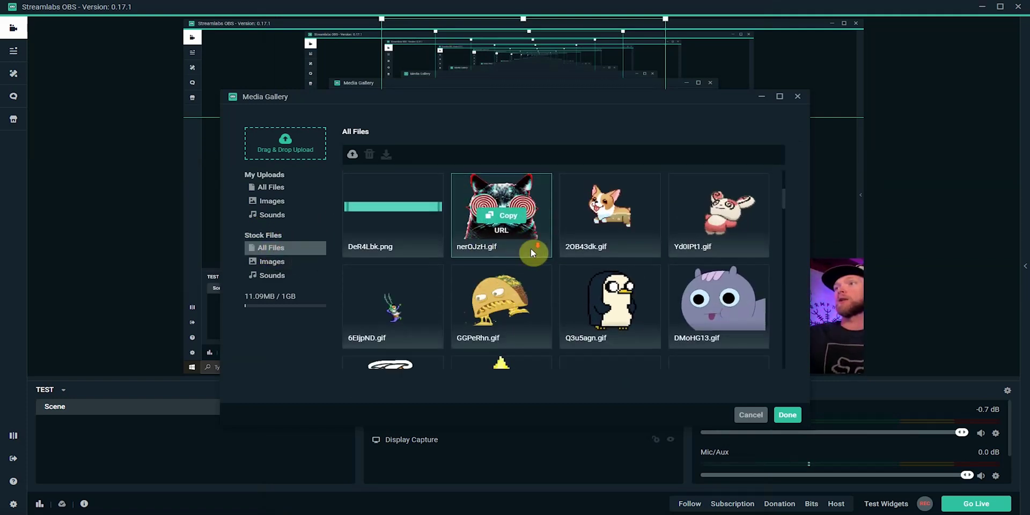
pyautogui.scroll(-3, 410, 273)
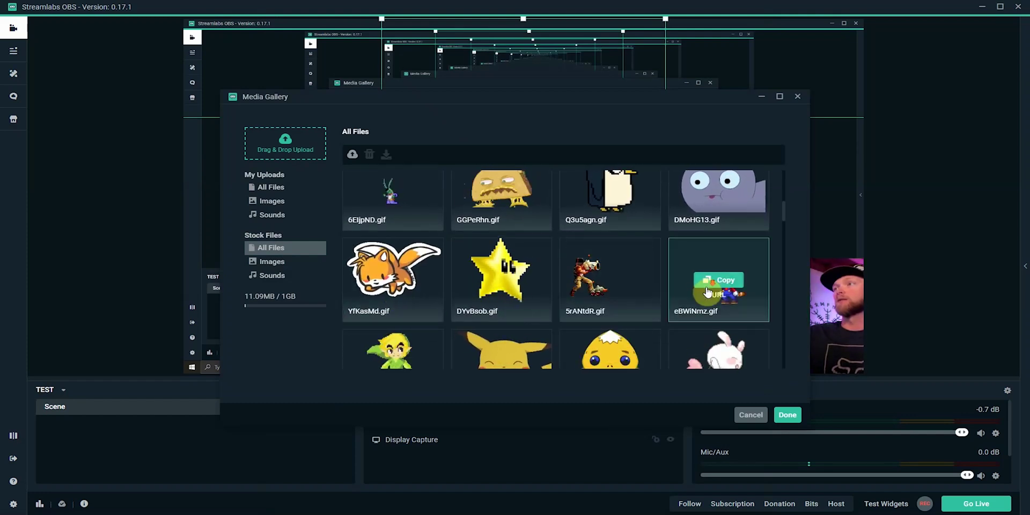
pyautogui.scroll(-5, 707, 292)
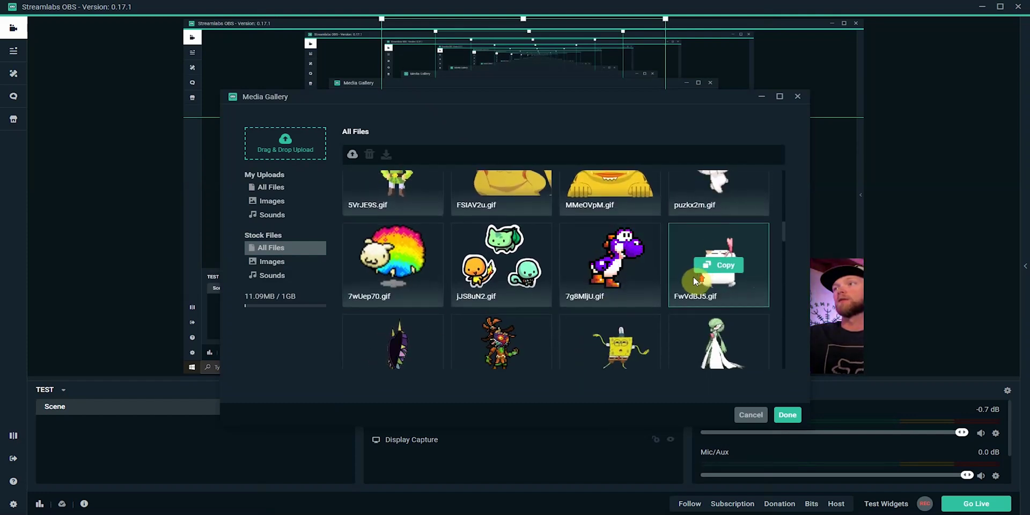
pyautogui.scroll(2, 516, 256)
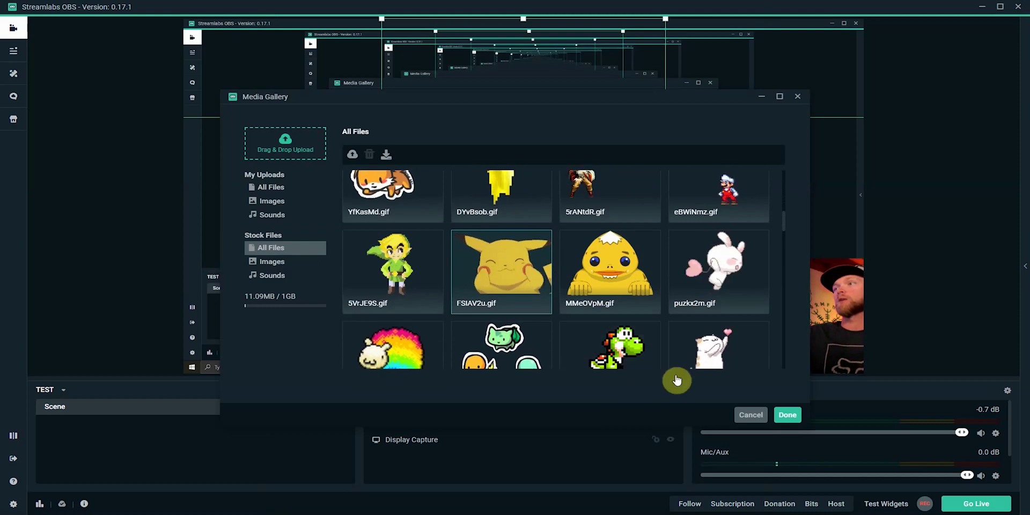
pyautogui.click(787, 415)
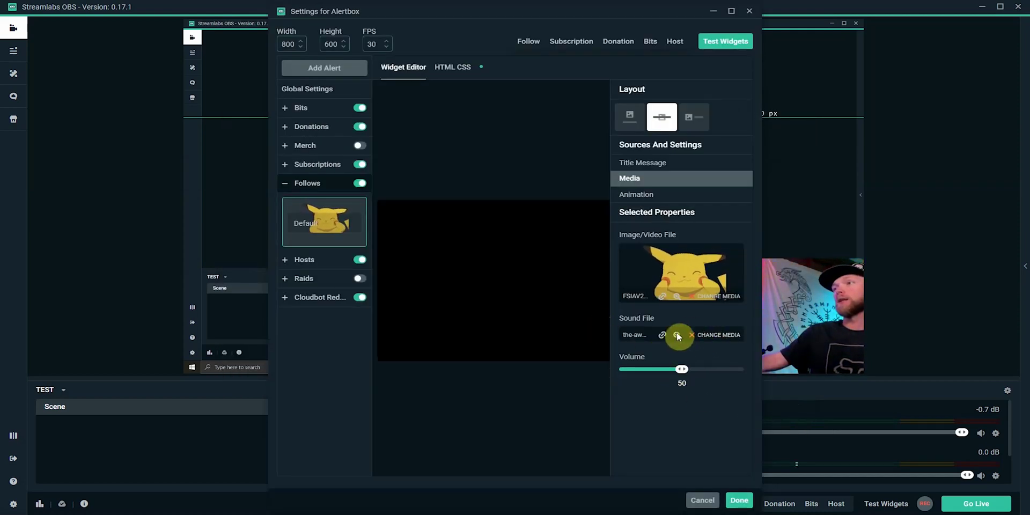
# - Browse the stock sounds but keep the current alert sound, then show Animation settings
pyautogui.click(708, 338)
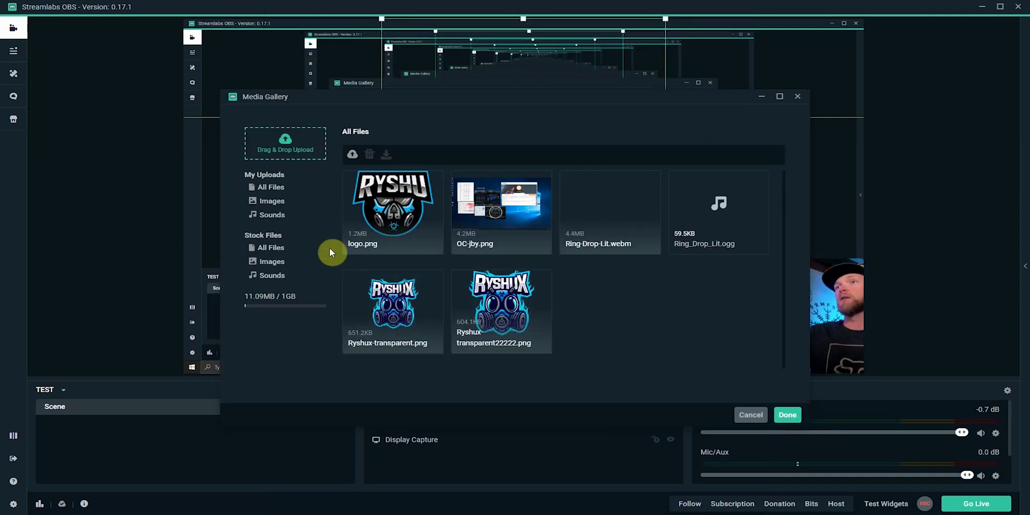
pyautogui.click(271, 277)
pyautogui.scroll(-10, 491, 279)
pyautogui.scroll(10, 483, 296)
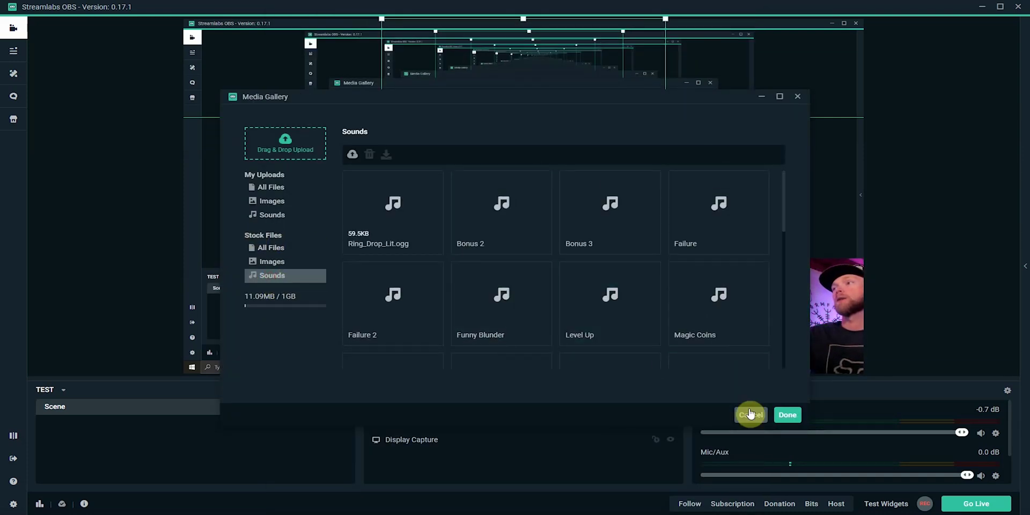
pyautogui.click(787, 417)
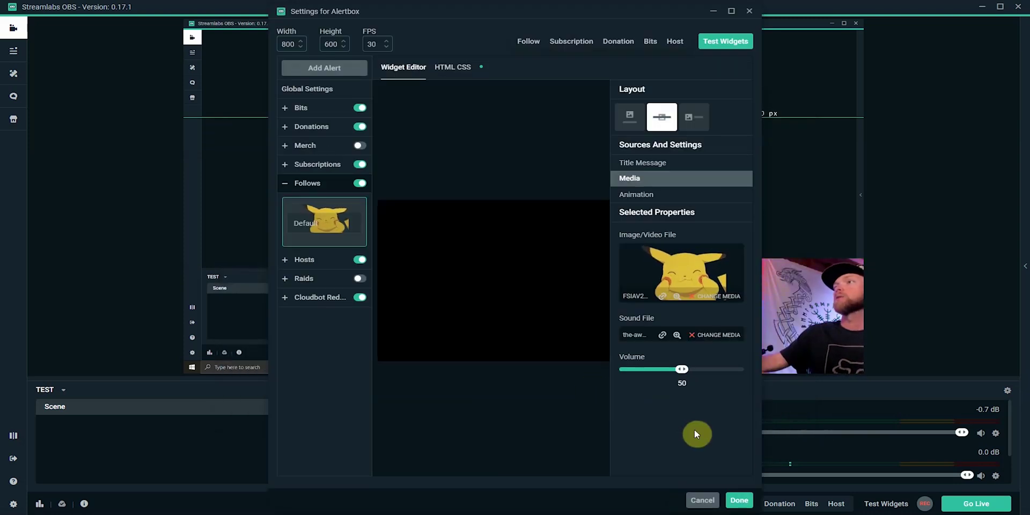
pyautogui.click(646, 196)
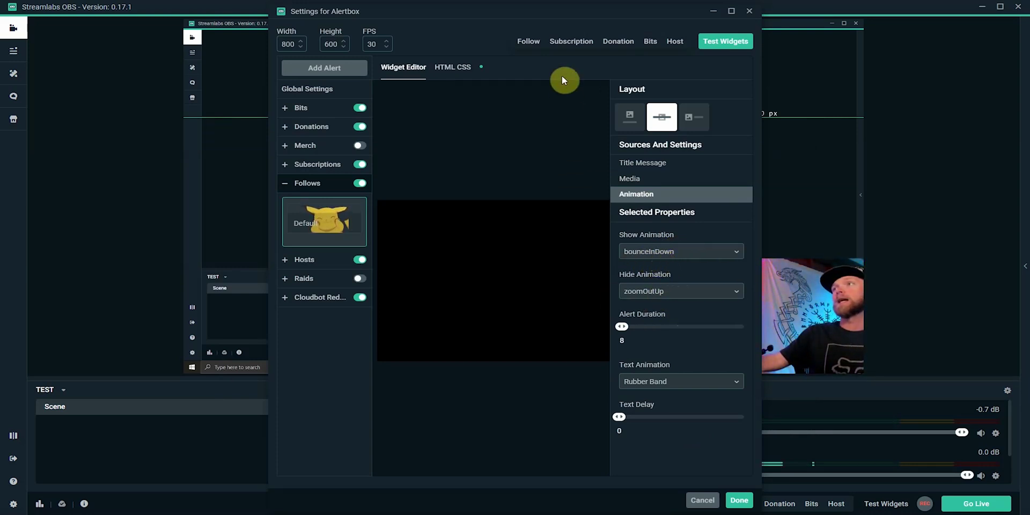
# - Play a test follow alert and keep bounceInDown as the entry animation
pyautogui.click(529, 45)
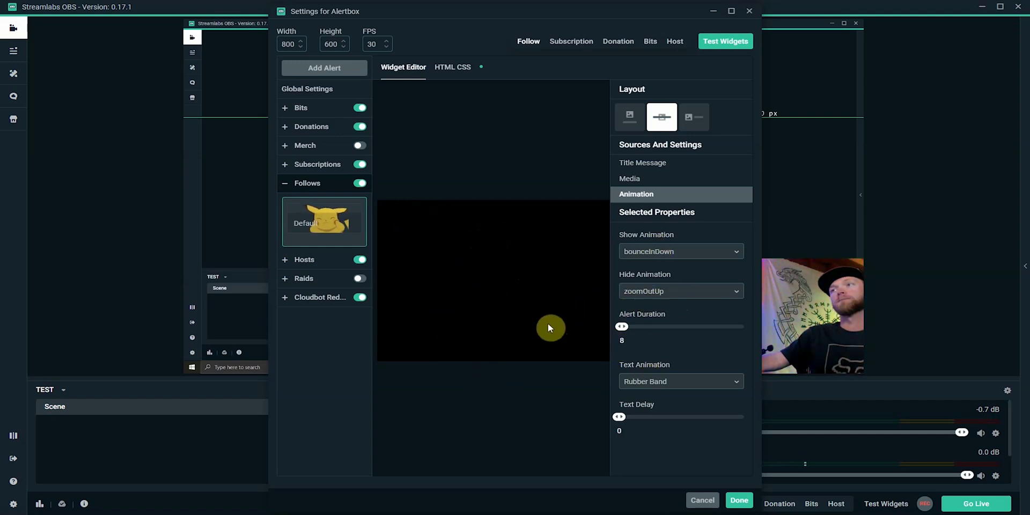
pyautogui.click(659, 253)
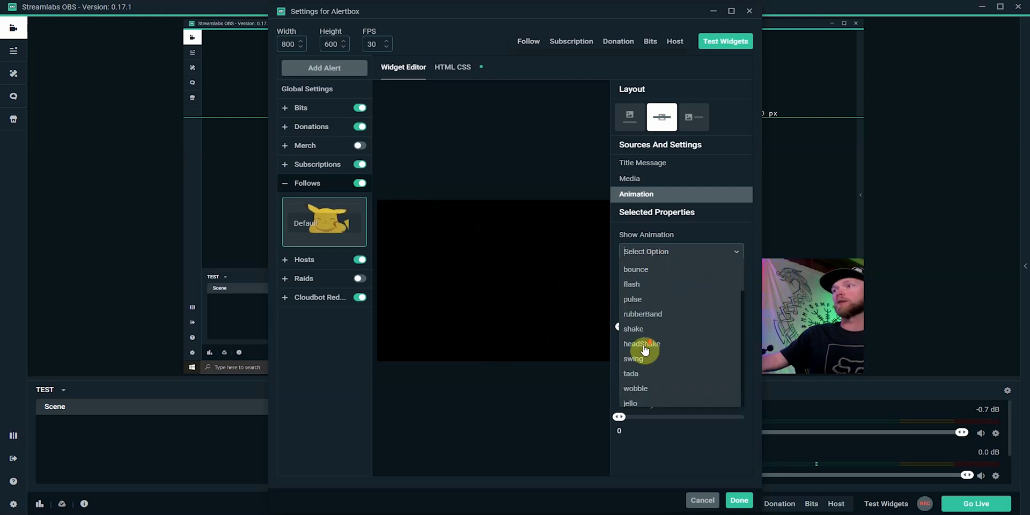
pyautogui.click(742, 256)
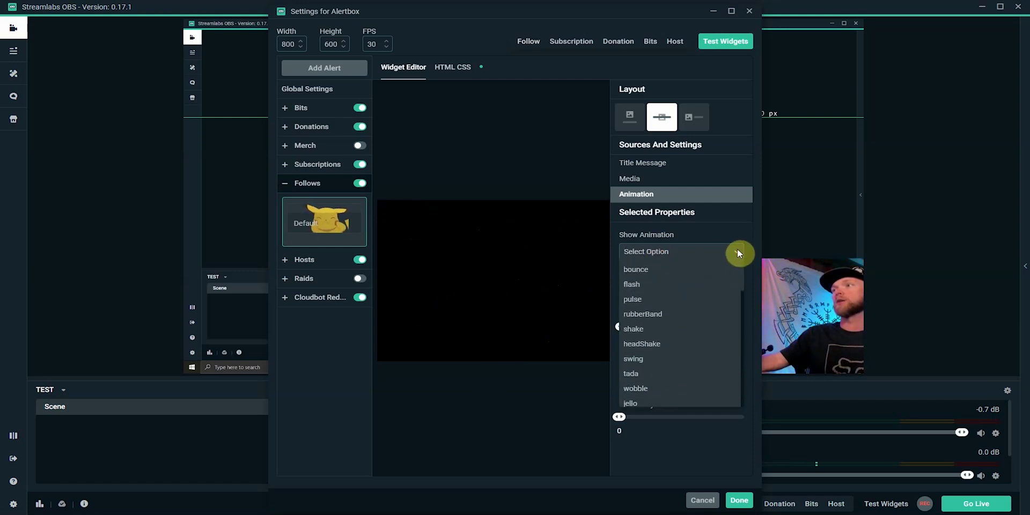
# - Set the follow alert's hide animation to shake, keeping Rubber Band text animation
pyautogui.click(685, 298)
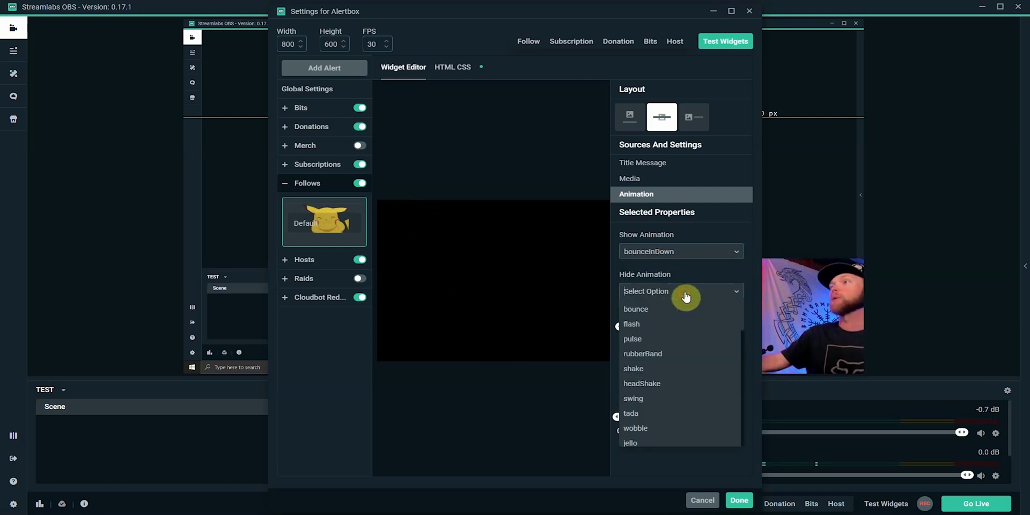
pyautogui.scroll(-2, 671, 361)
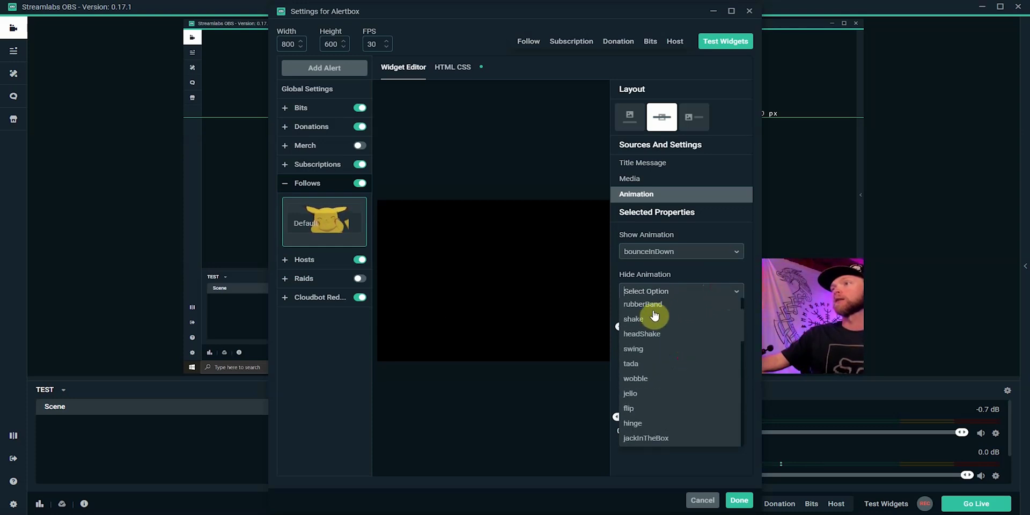
pyautogui.click(633, 319)
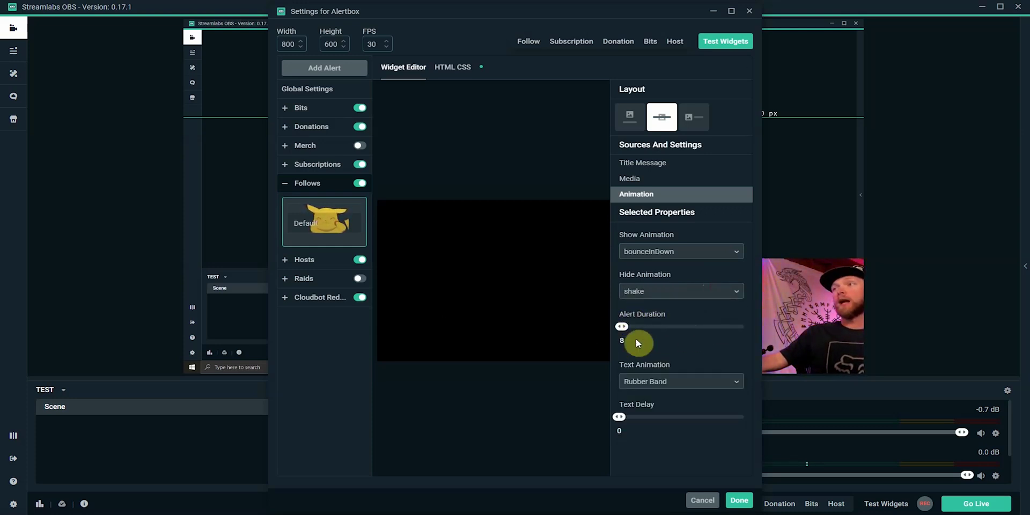
pyautogui.click(676, 385)
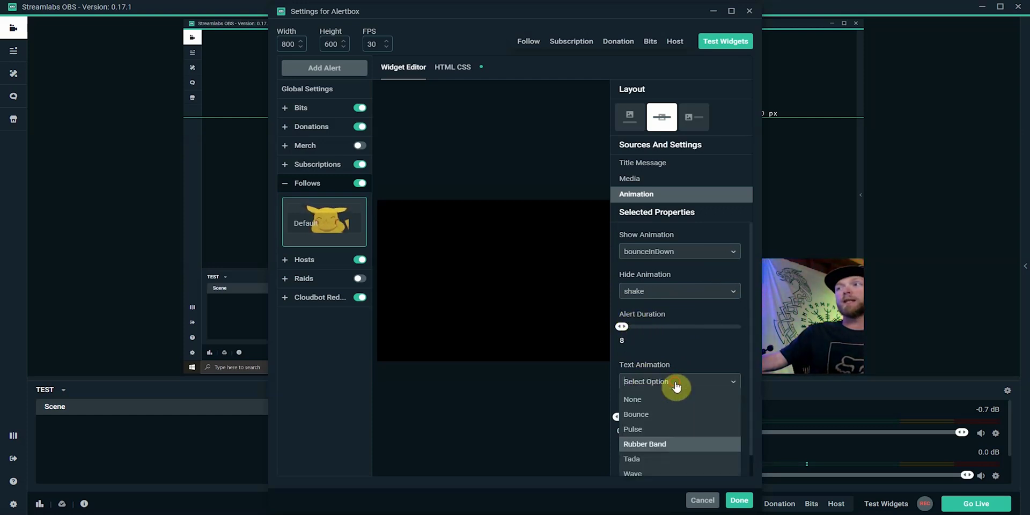
pyautogui.click(647, 444)
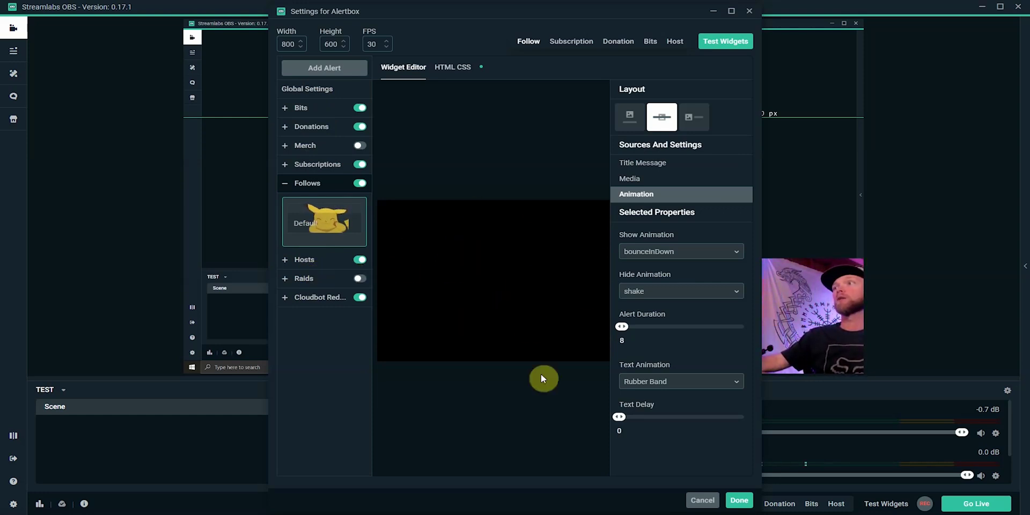
# - Save the Alertbox settings, test the alert, then shrink the Alert Box and center it near the canvas top
pyautogui.click(739, 501)
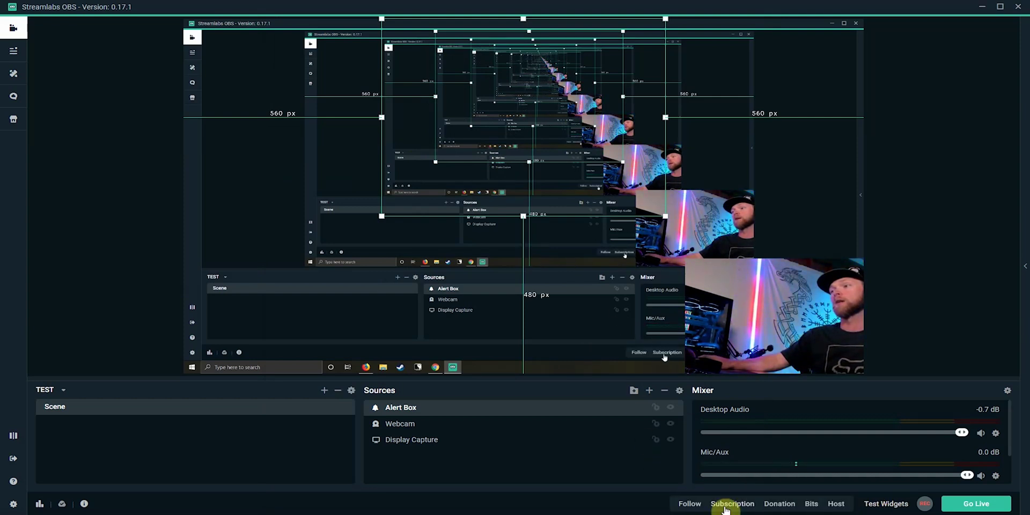
pyautogui.click(686, 504)
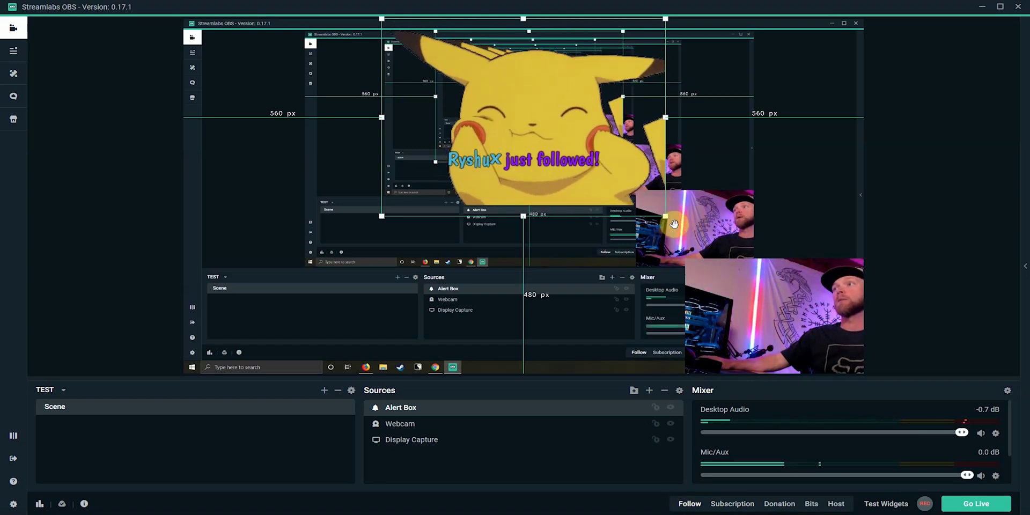
pyautogui.moveTo(665, 216); pyautogui.dragTo(839, 325)
pyautogui.moveTo(736, 264); pyautogui.dragTo(602, 240)
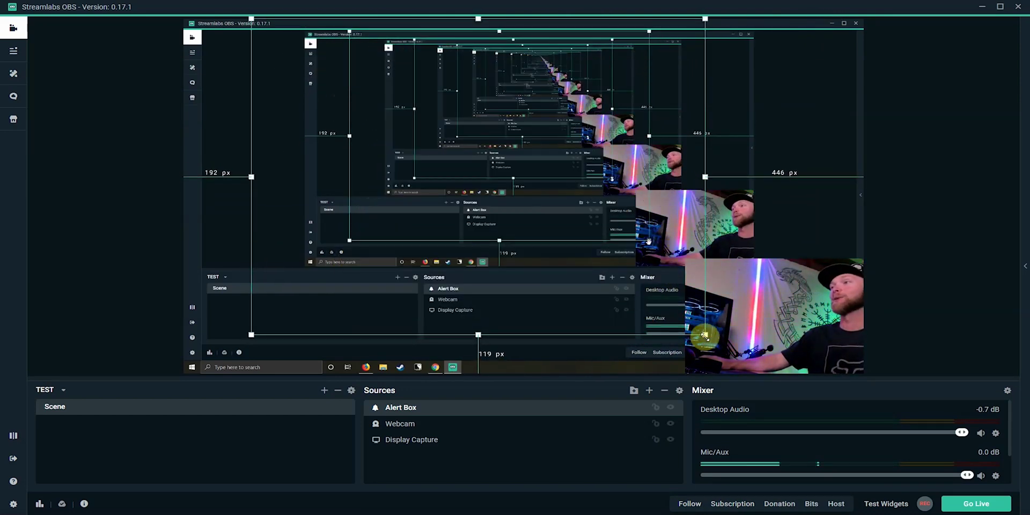
pyautogui.moveTo(705, 335); pyautogui.dragTo(530, 163)
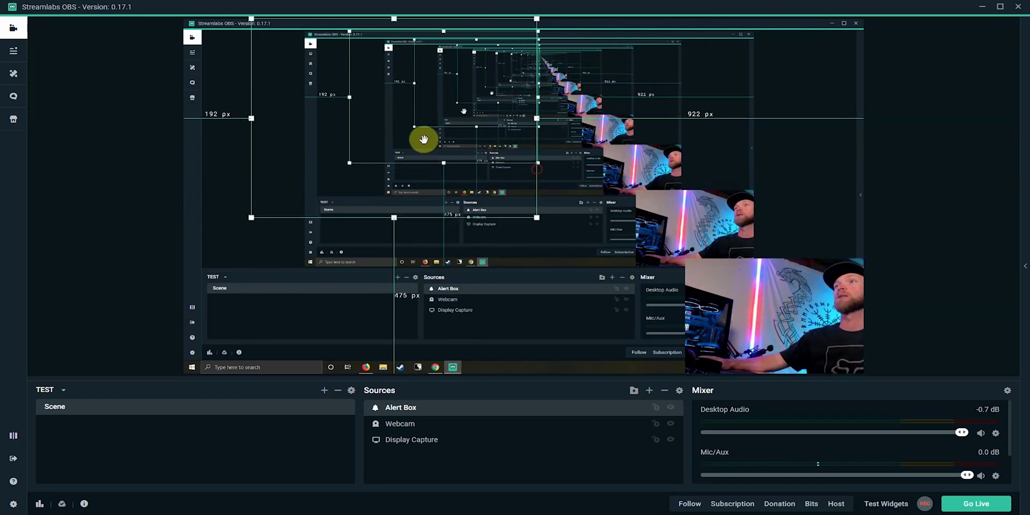
pyautogui.moveTo(424, 139); pyautogui.dragTo(510, 141)
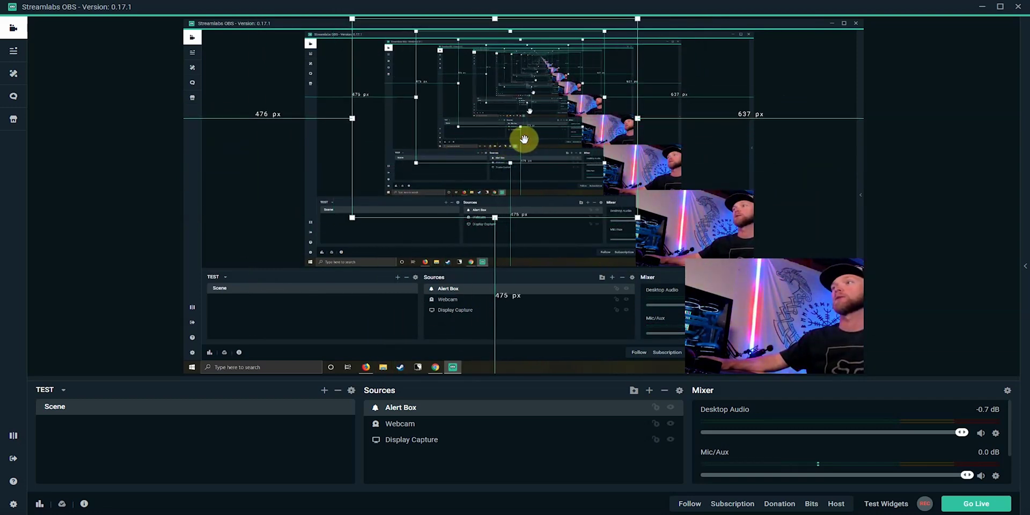